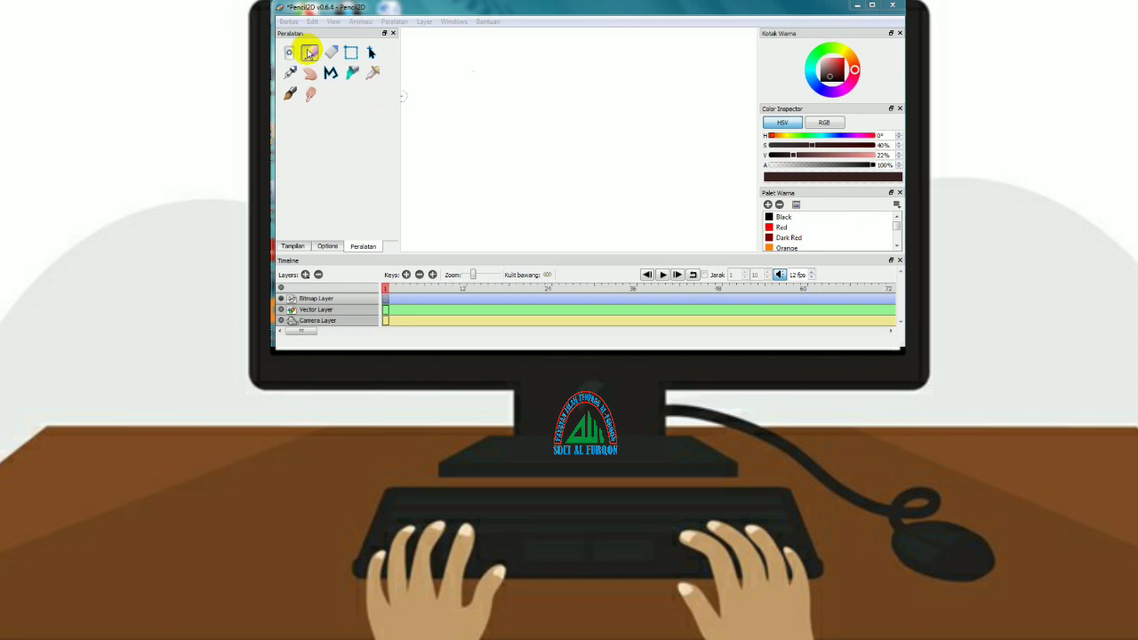
Choose black as the drawing colour and display the colour palette as a grid of swatches
click(331, 247)
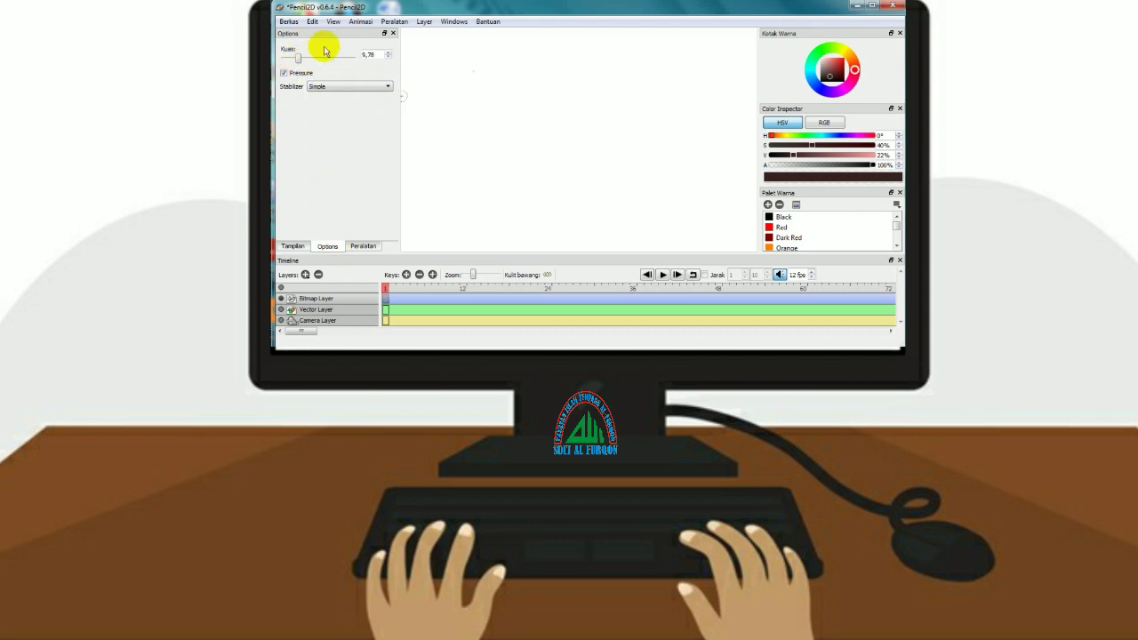
click(334, 22)
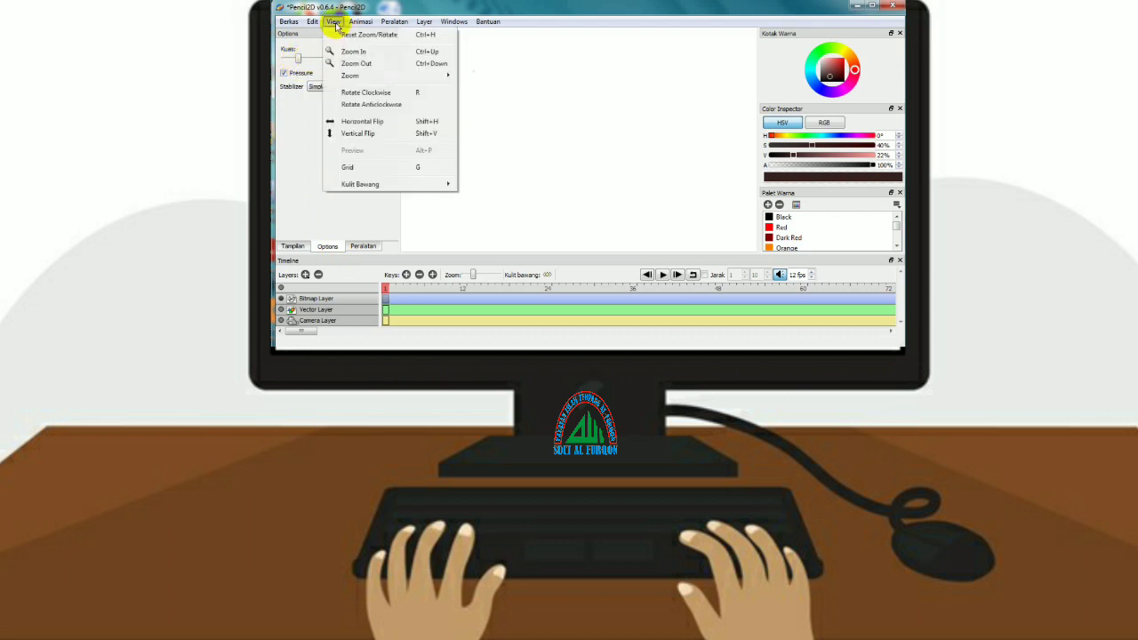
click(357, 63)
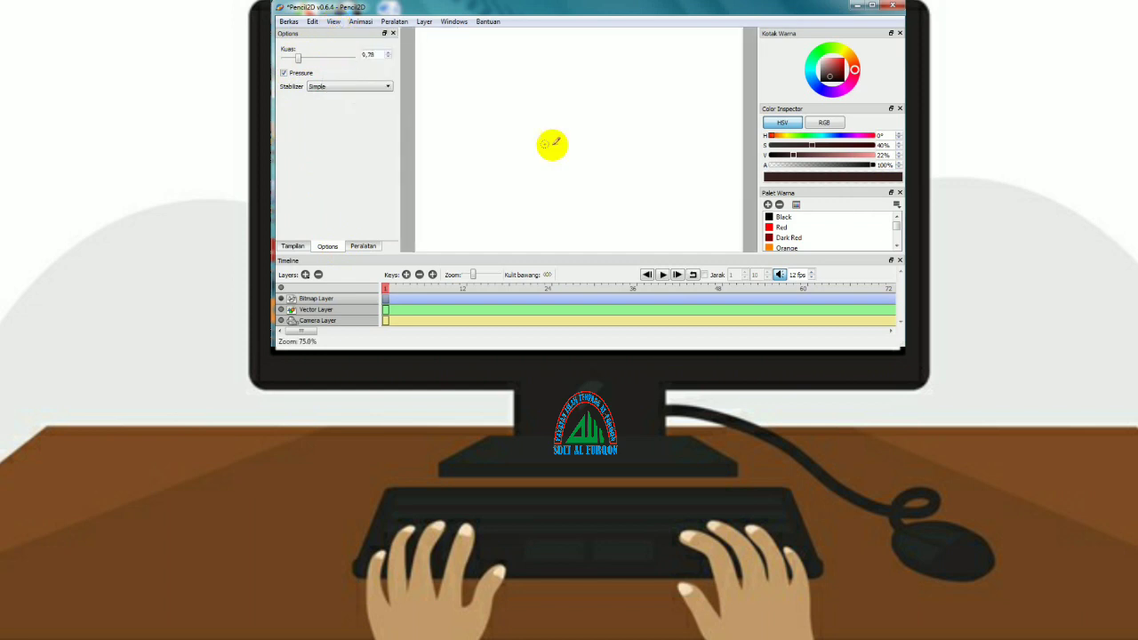
click(333, 21)
click(355, 63)
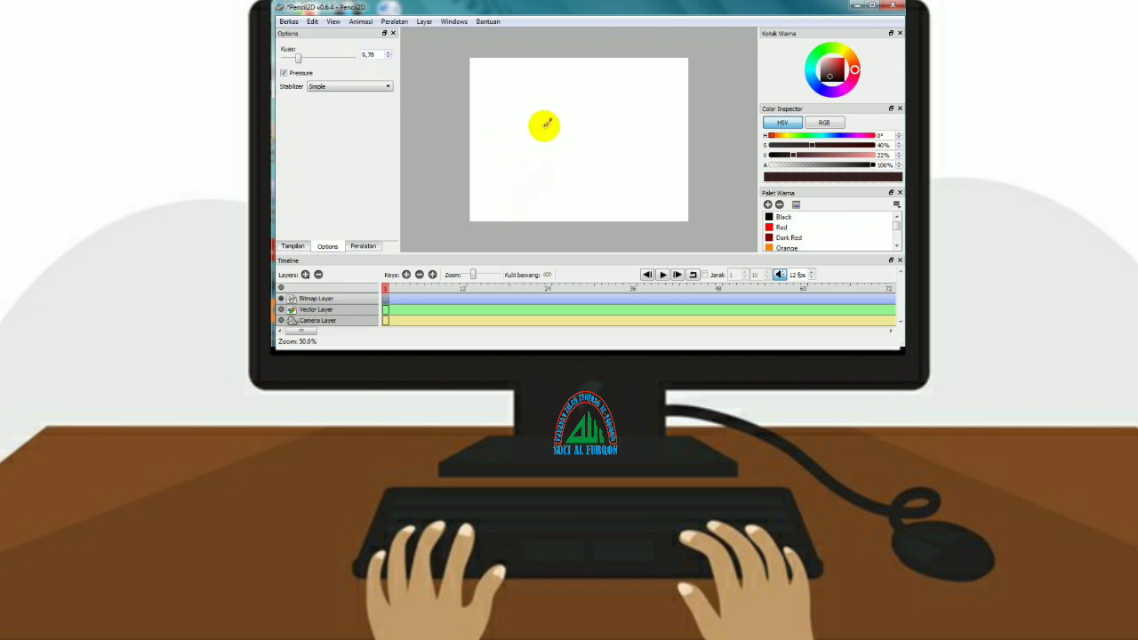
click(779, 219)
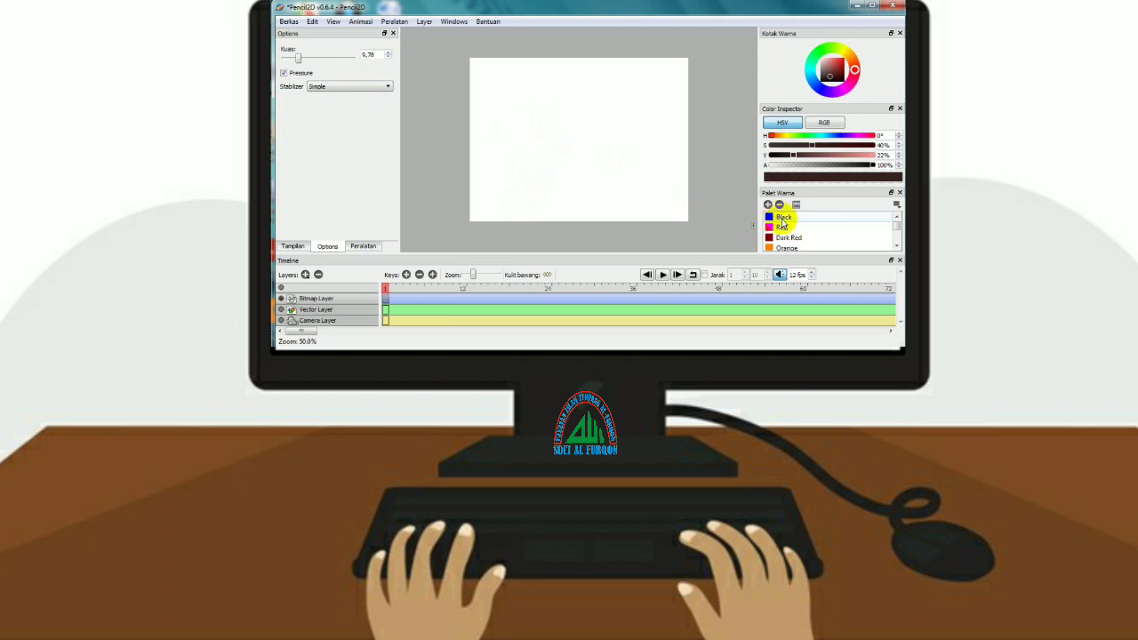
click(896, 204)
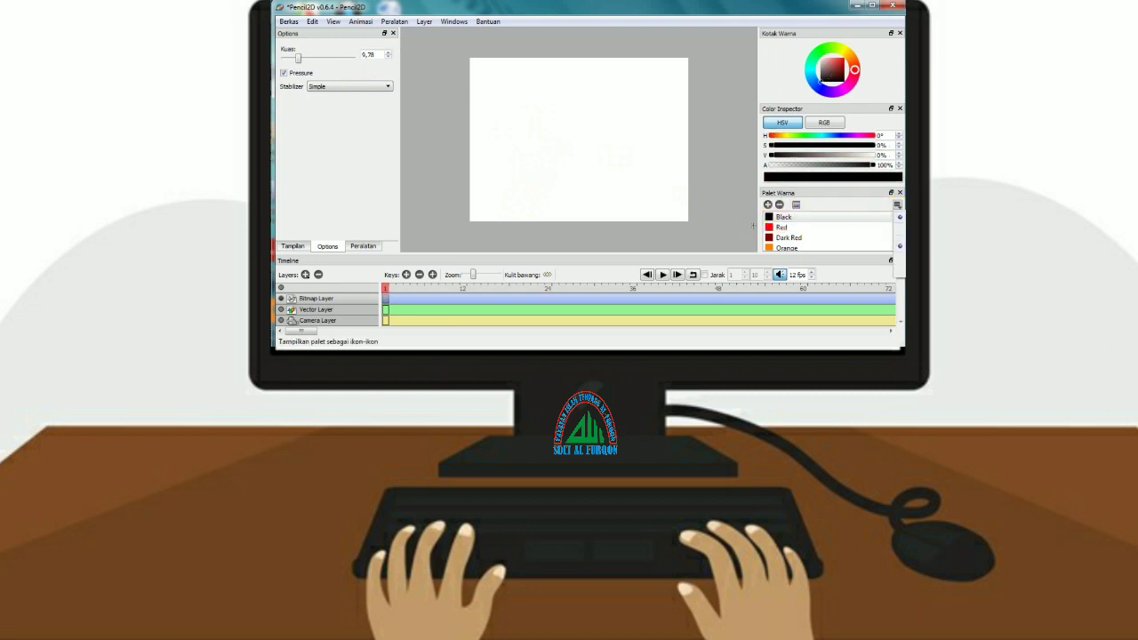
click(900, 217)
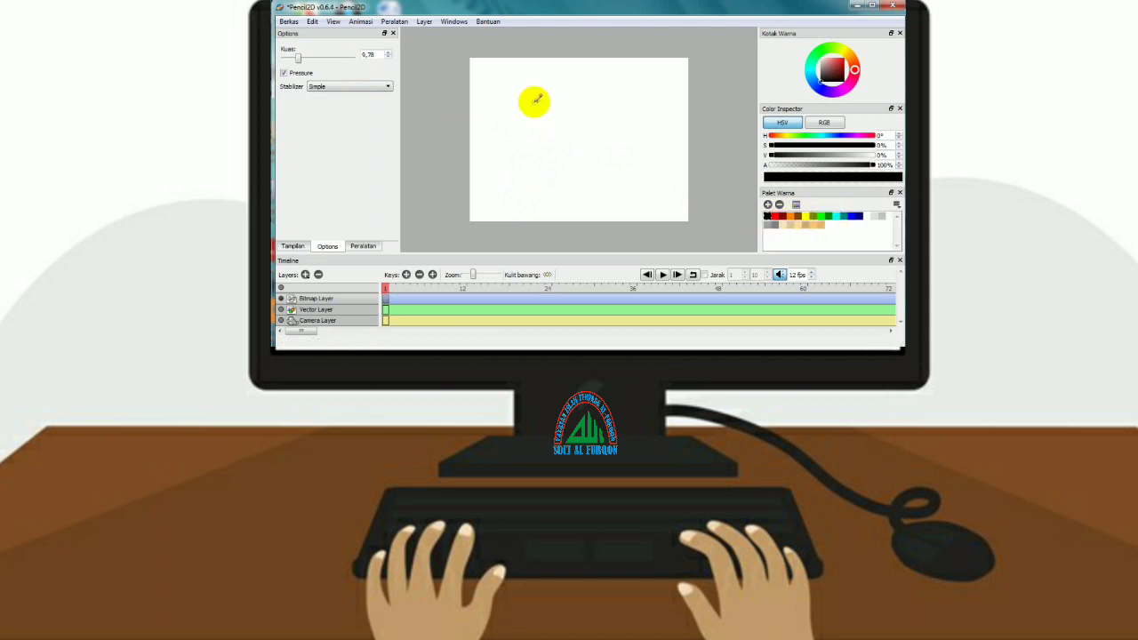
Draw the black outline of a tree trunk with short branches in the lower middle of the canvas, using the Pencil
mouse_move(552, 129)
mouse_down()
mouse_move(569, 183)
mouse_move(564, 222)
mouse_up()
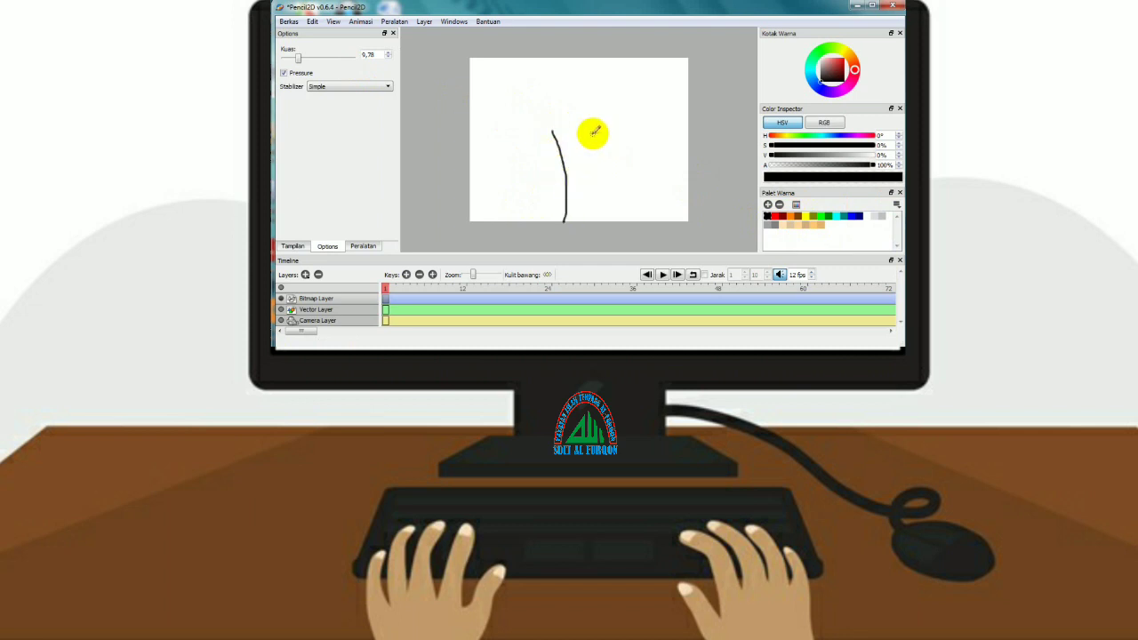
drag(583, 130, 597, 216)
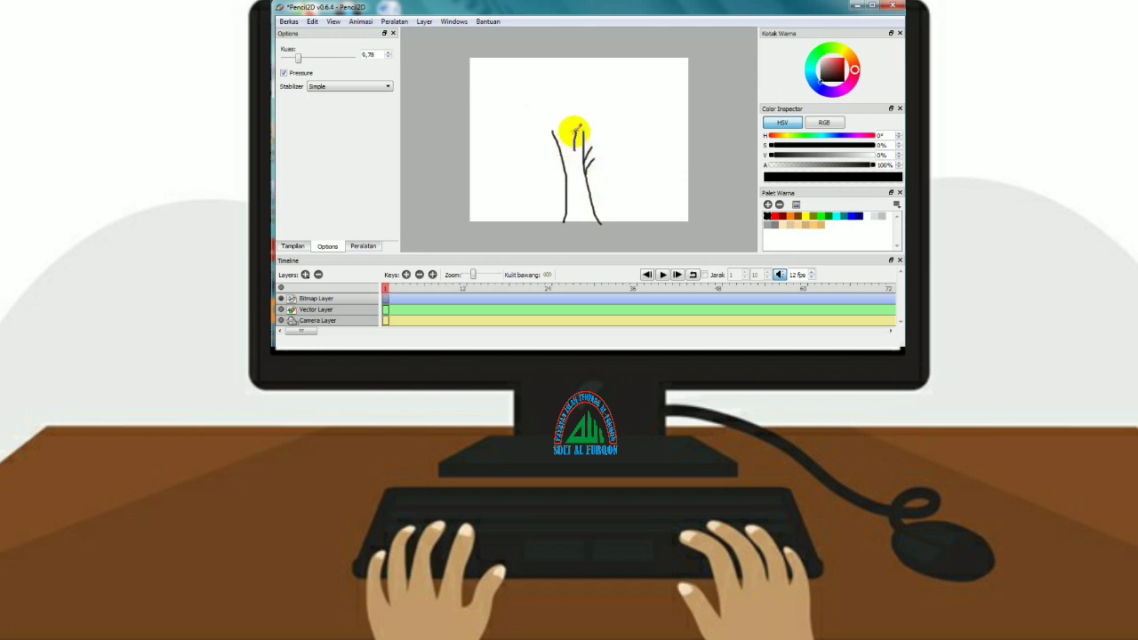
drag(570, 149, 558, 127)
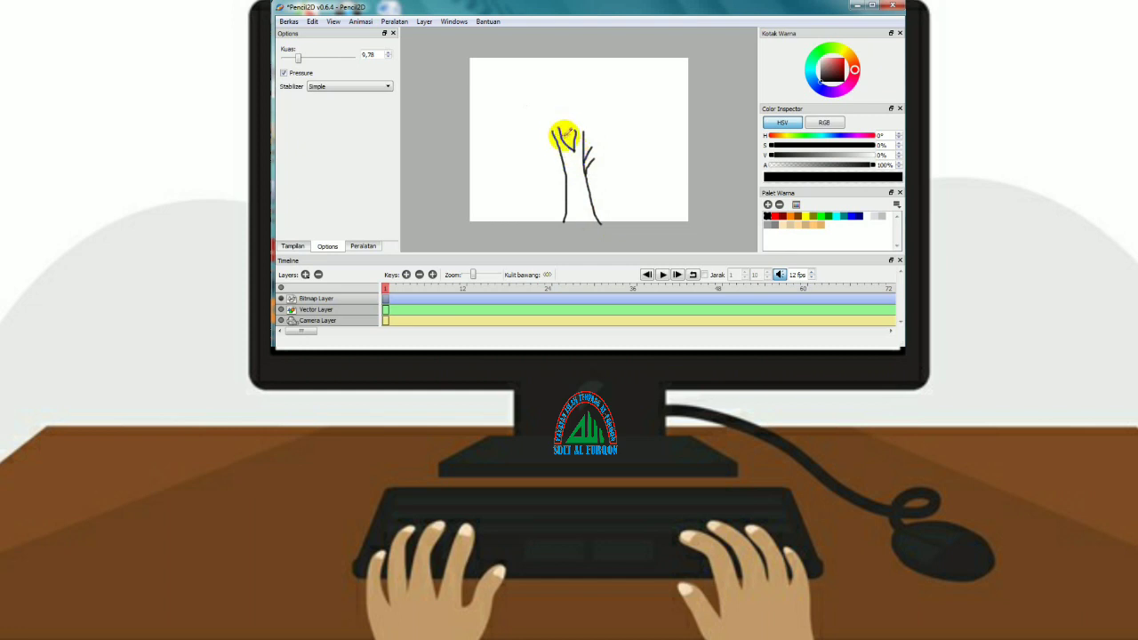
Outline four cloud-shaped foliage clumps around the branches and close off the base of the trunk
mouse_move(598, 165)
mouse_down()
mouse_move(610, 159)
mouse_move(607, 119)
mouse_move(593, 129)
mouse_move(604, 138)
mouse_up()
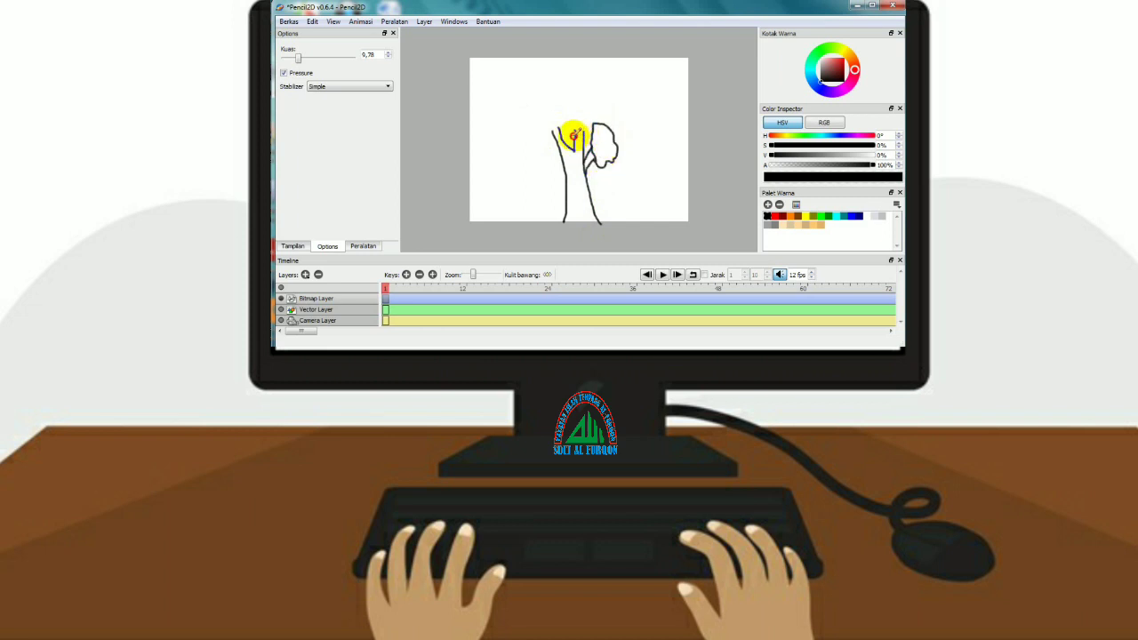
mouse_move(564, 122)
mouse_down()
mouse_move(551, 101)
mouse_move(599, 97)
mouse_move(608, 111)
mouse_move(574, 132)
mouse_up()
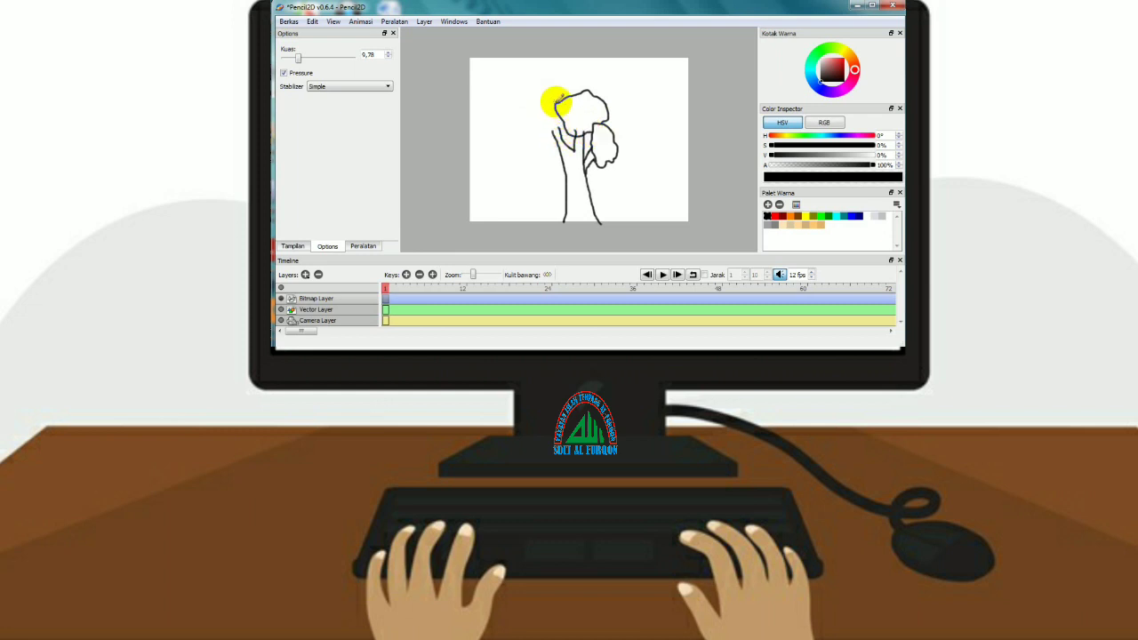
mouse_move(558, 102)
mouse_down()
mouse_move(522, 89)
mouse_move(507, 108)
mouse_move(615, 145)
mouse_up()
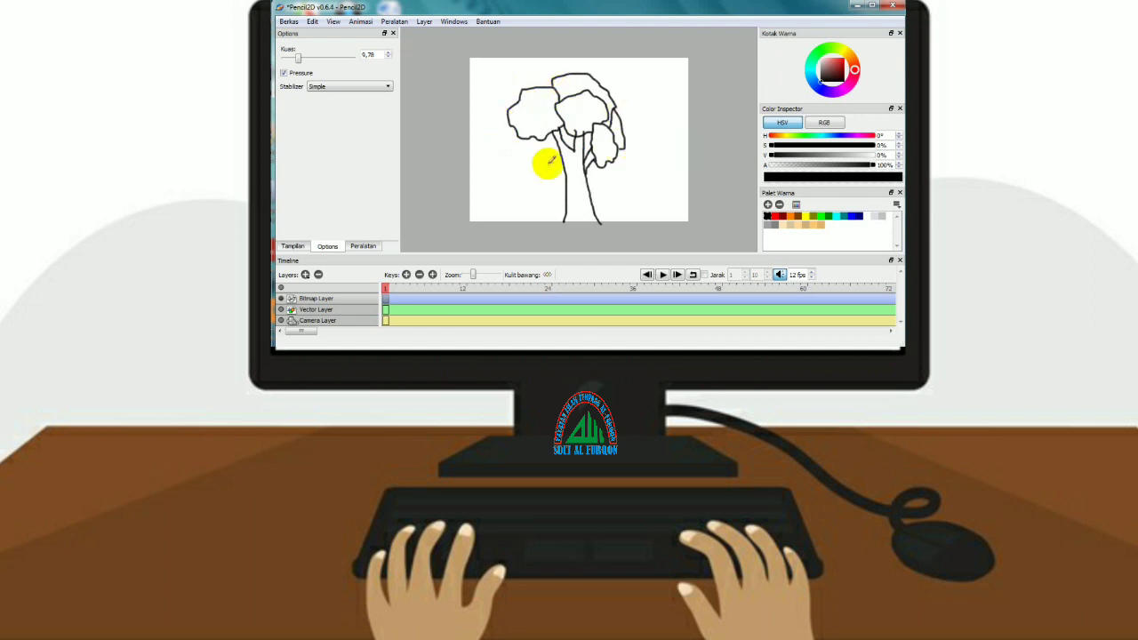
drag(620, 149, 604, 166)
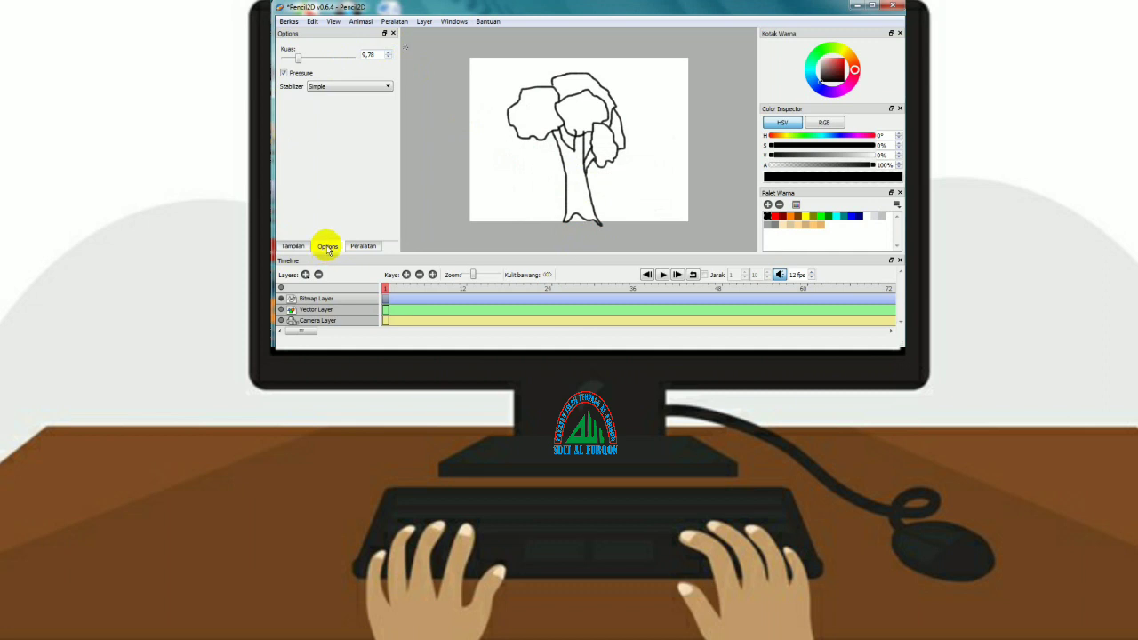
Fill the rear foliage clump with dark green (hue 120°, saturation 100%, value 50%) using the Bucket tool
click(366, 246)
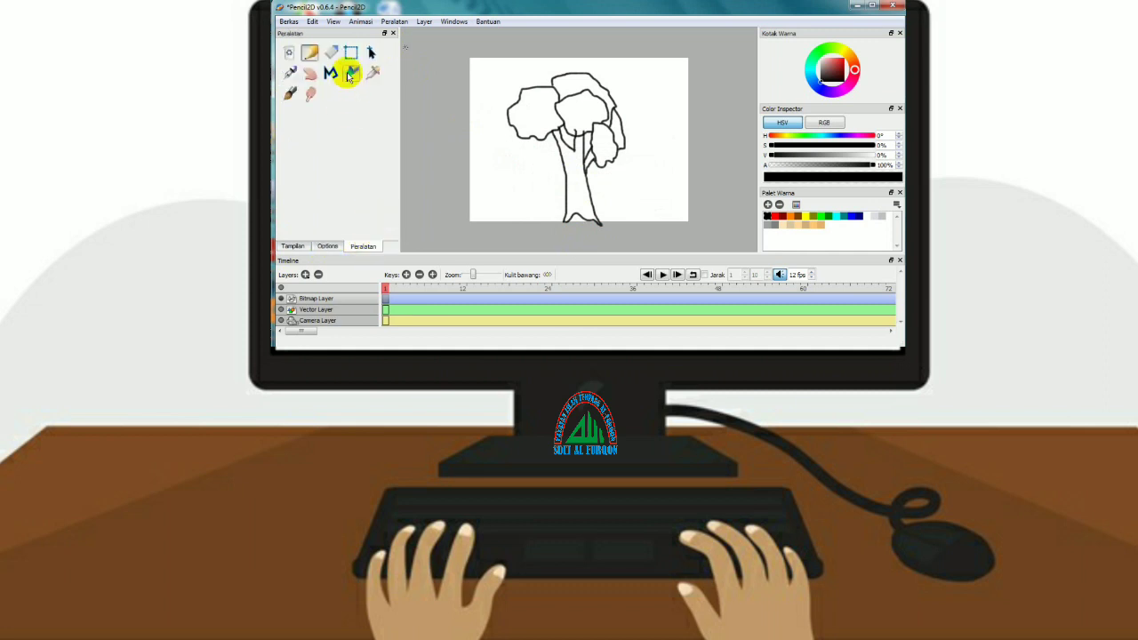
click(350, 75)
click(828, 216)
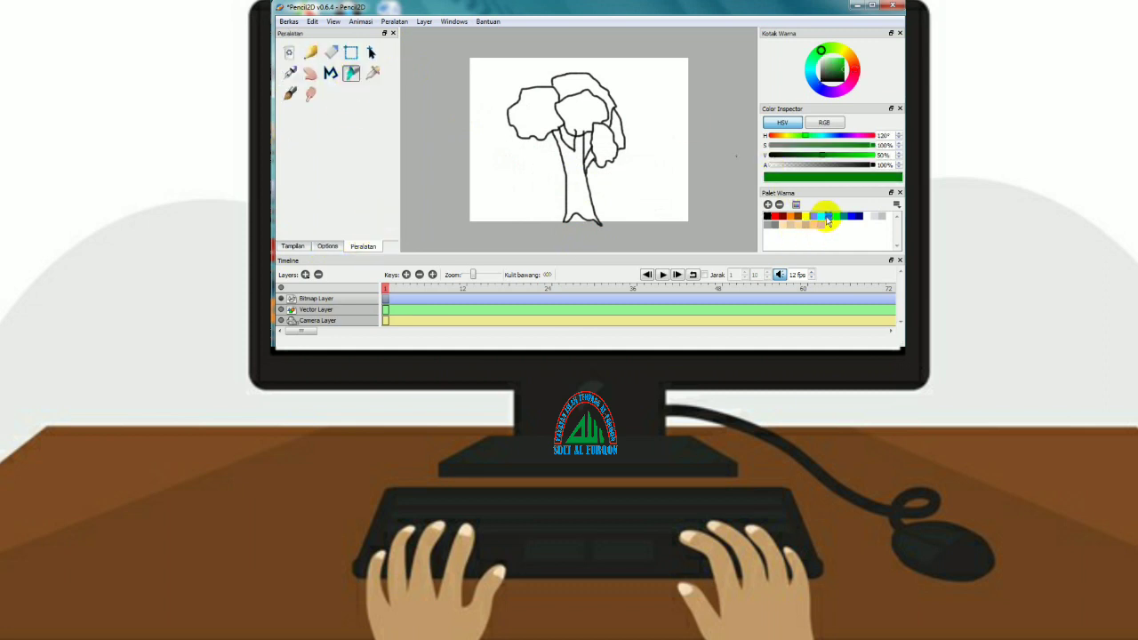
mouse_move(579, 97)
mouse_down()
mouse_move(610, 94)
mouse_move(627, 126)
mouse_move(621, 135)
mouse_up()
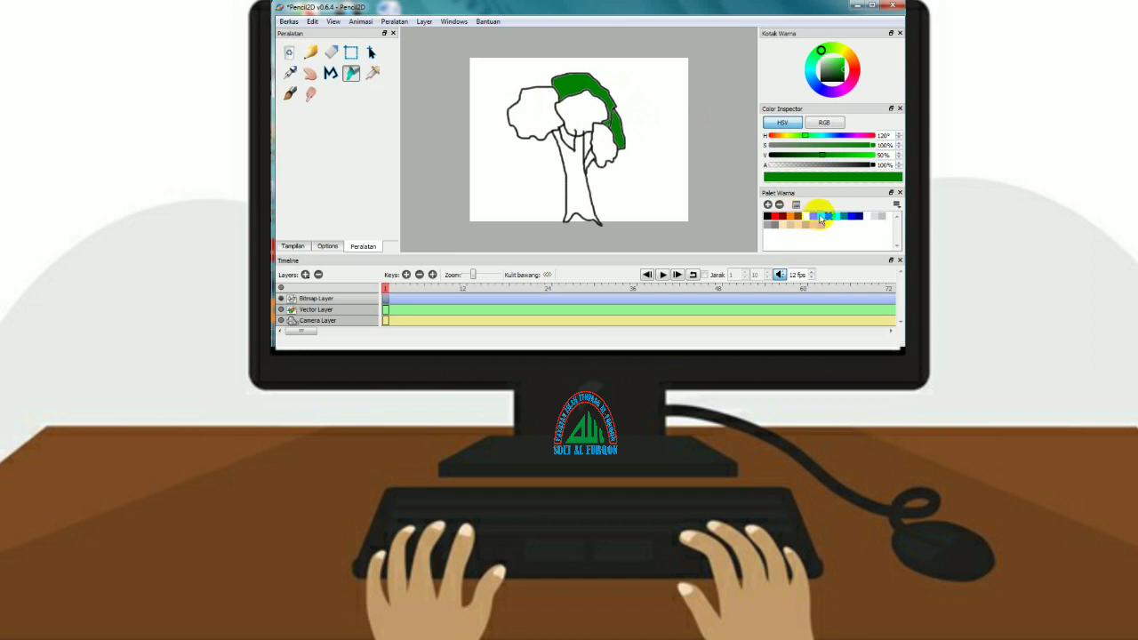
Fill the left and middle foliage with bright green, the small right clump with yellow-green, and the trunk and branches with brown
click(821, 218)
click(534, 120)
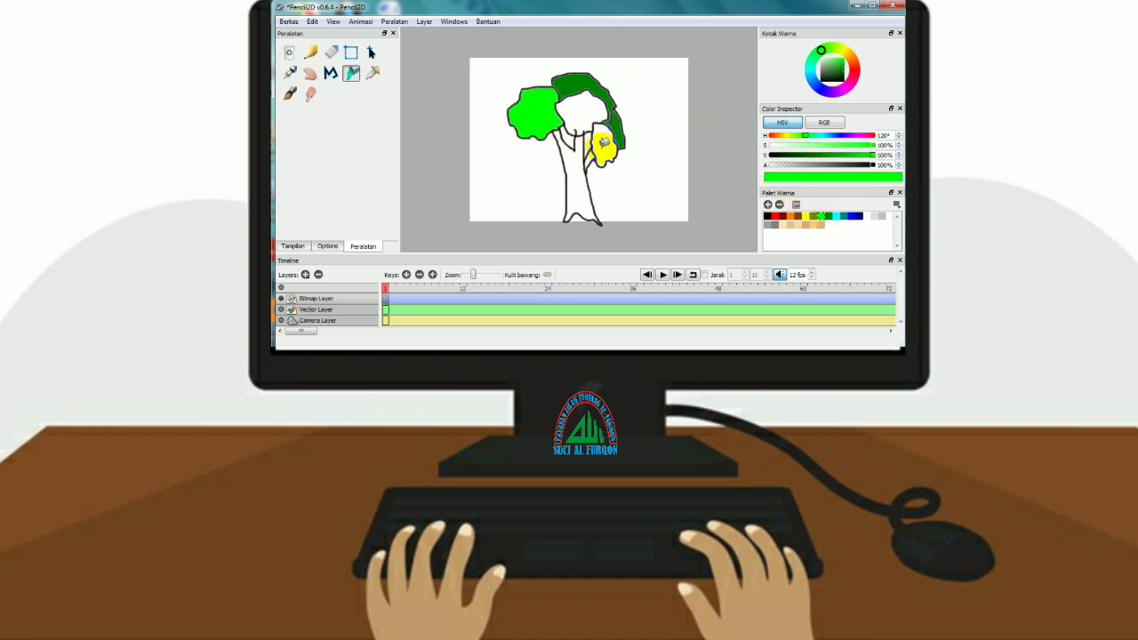
mouse_move(604, 142)
mouse_down()
mouse_move(612, 114)
mouse_move(597, 101)
mouse_move(587, 112)
mouse_up()
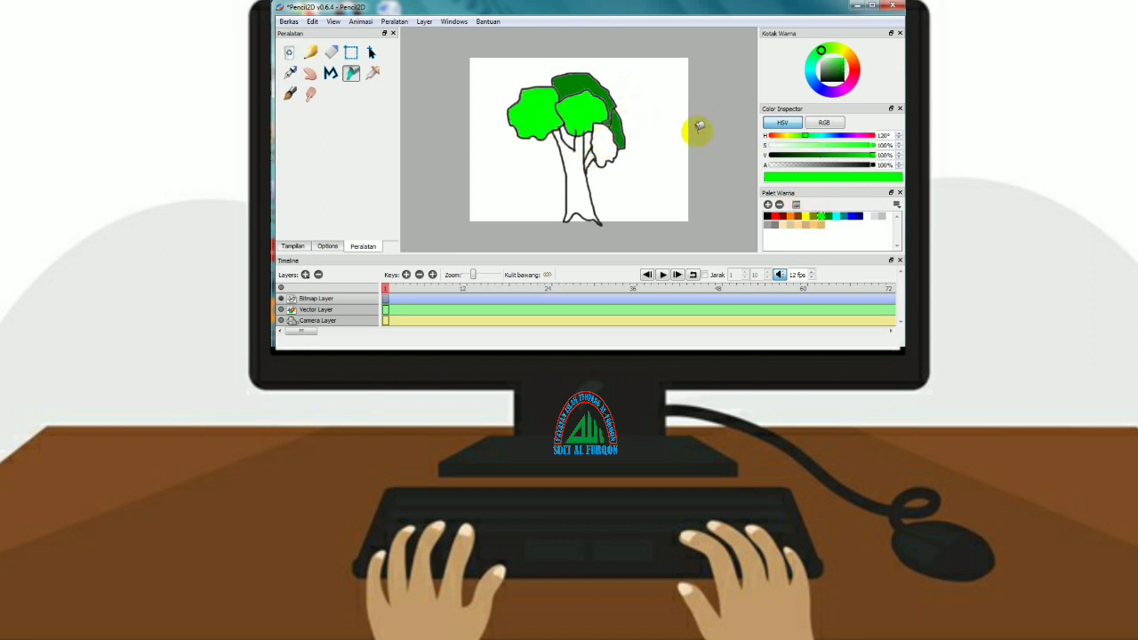
click(851, 59)
click(591, 153)
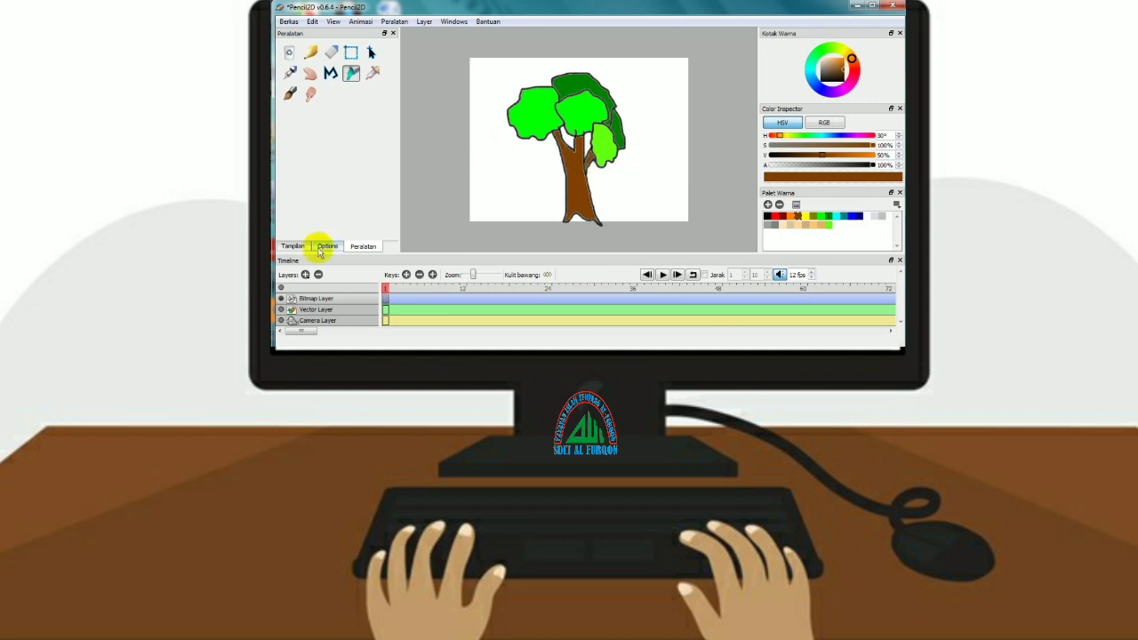
Rename the vector layer to BACKGROUND
click(314, 310)
double_click(315, 311)
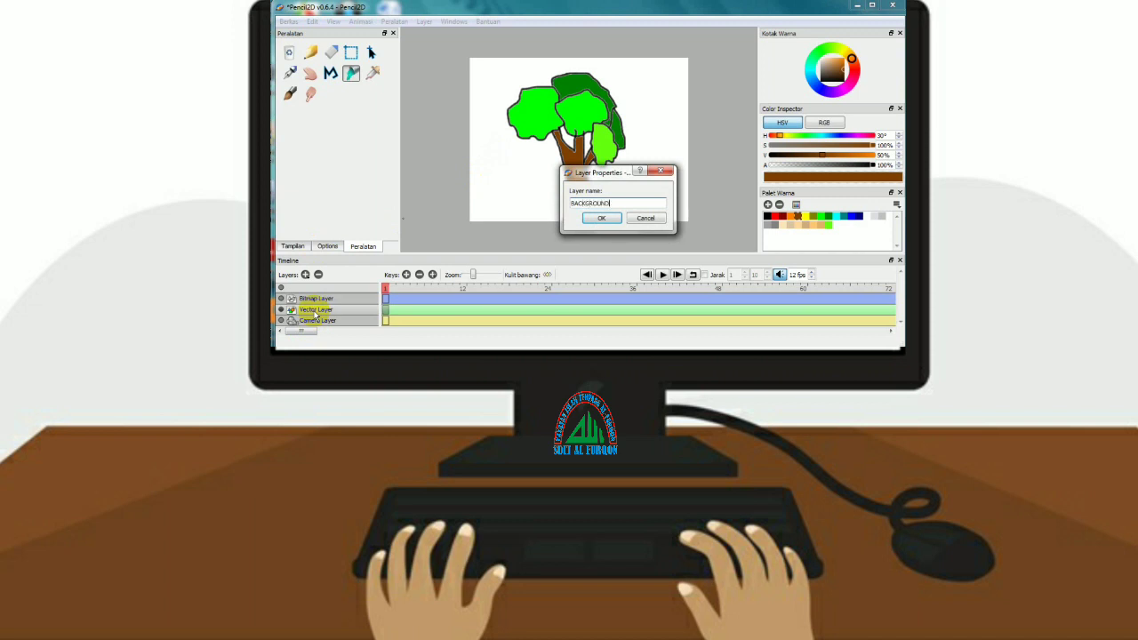
click(591, 220)
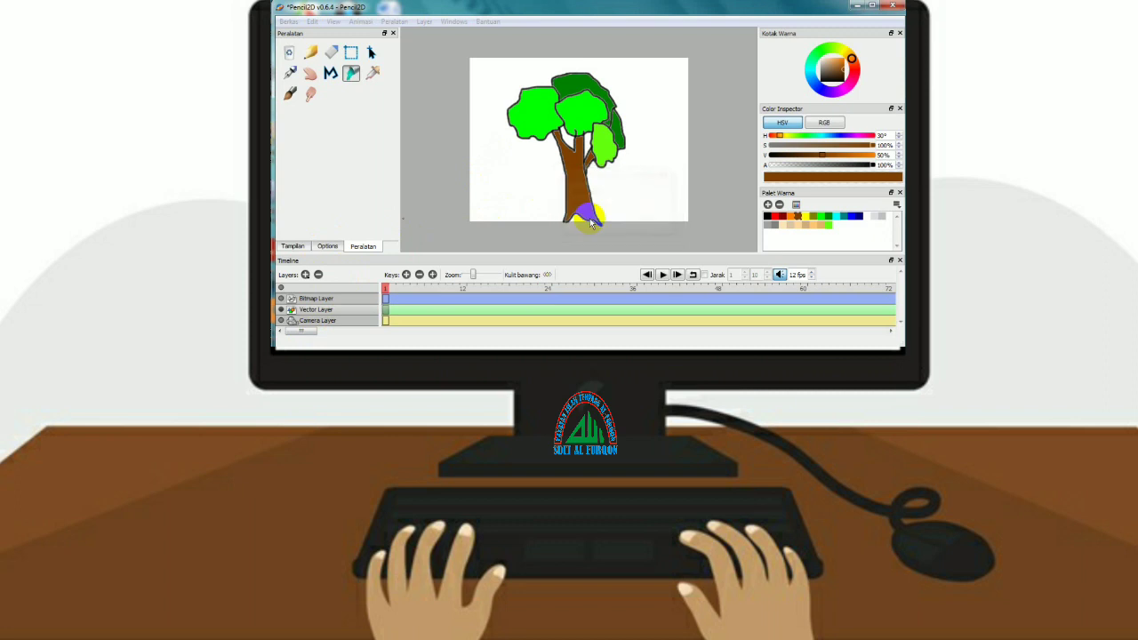
Draw a small black leaf outline below the left foliage on the Bitmap Layer, using the Pencil
click(321, 300)
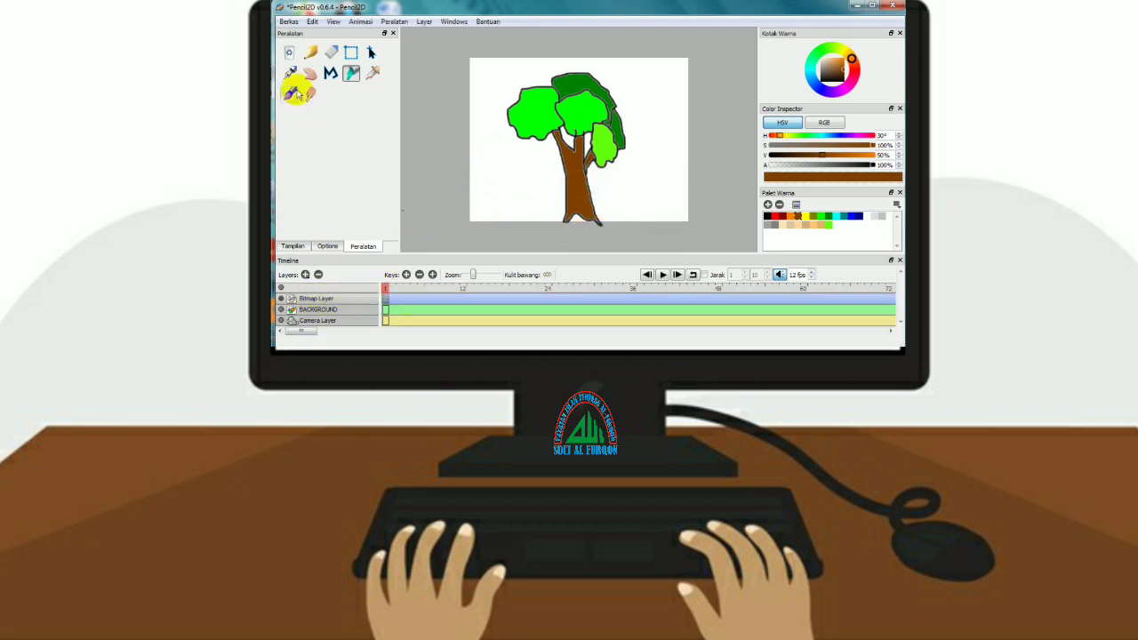
click(309, 53)
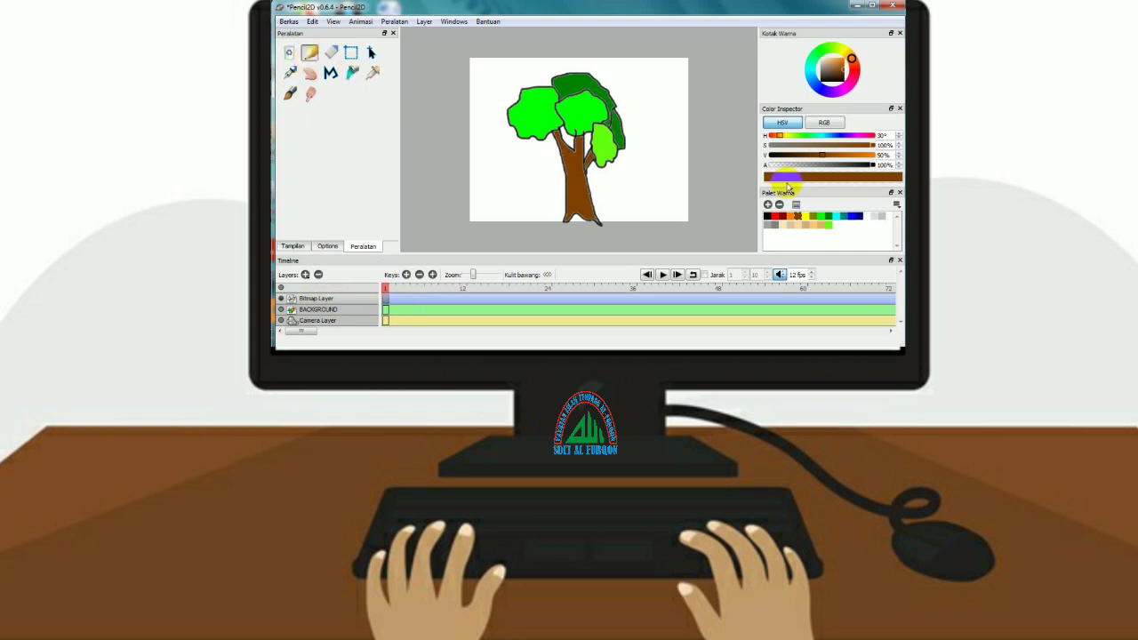
click(767, 217)
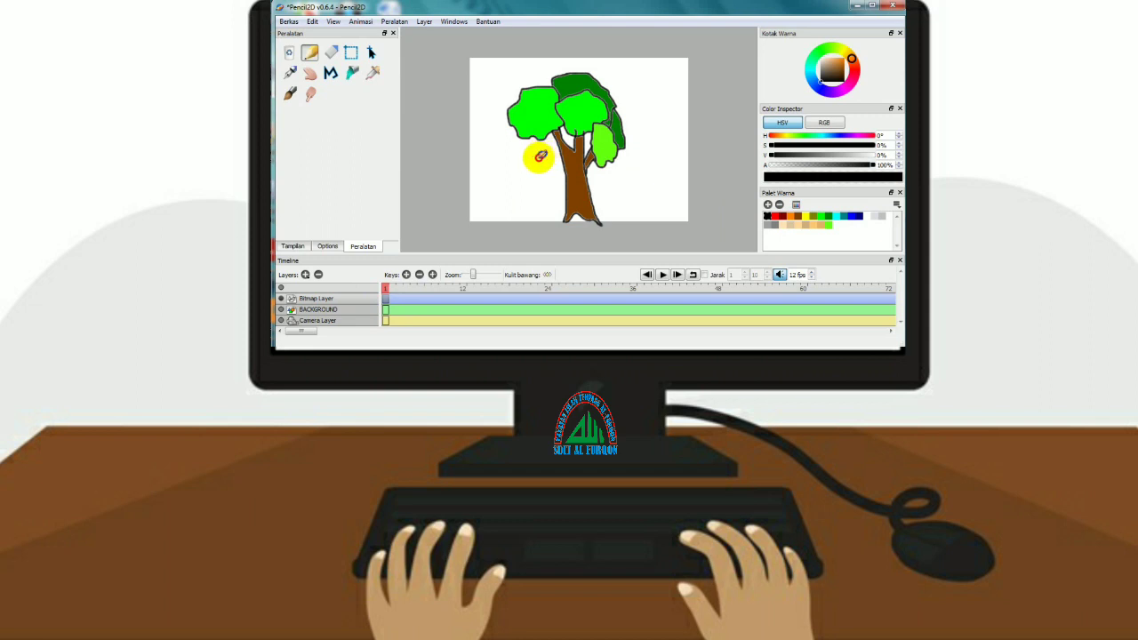
drag(539, 155, 538, 156)
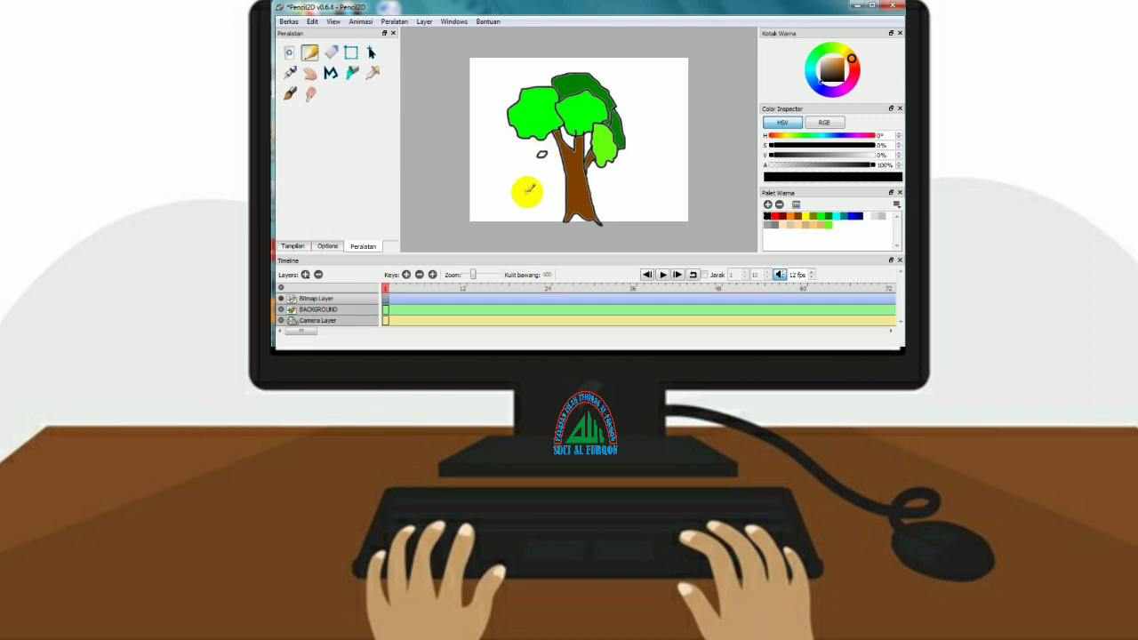
Fill the small leaf with dark green using the Bucket tool
click(355, 72)
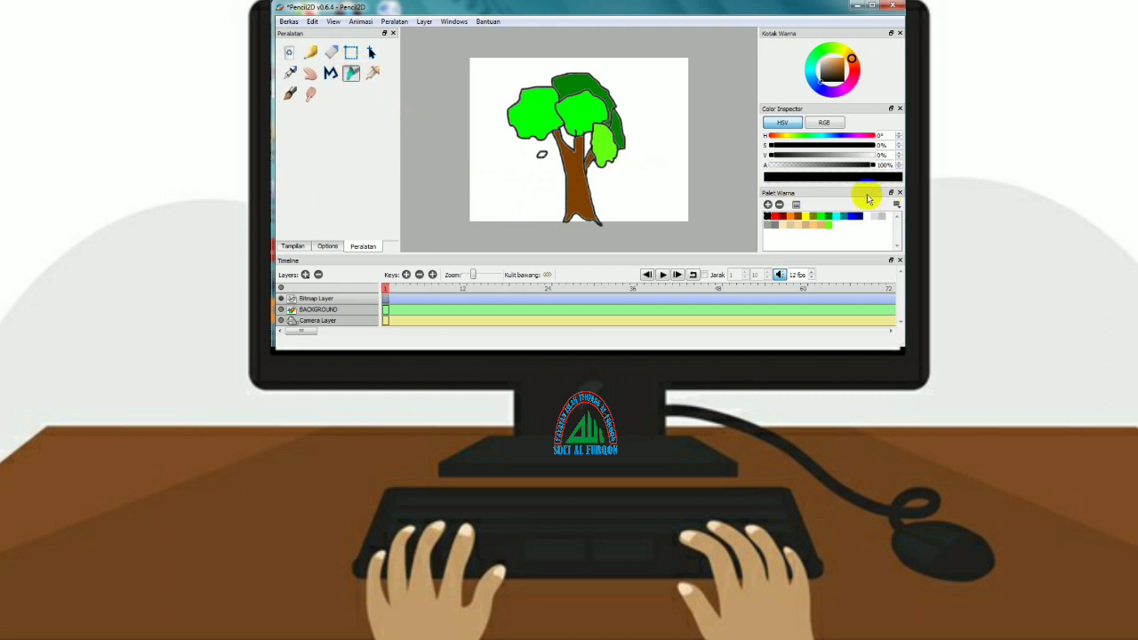
click(828, 216)
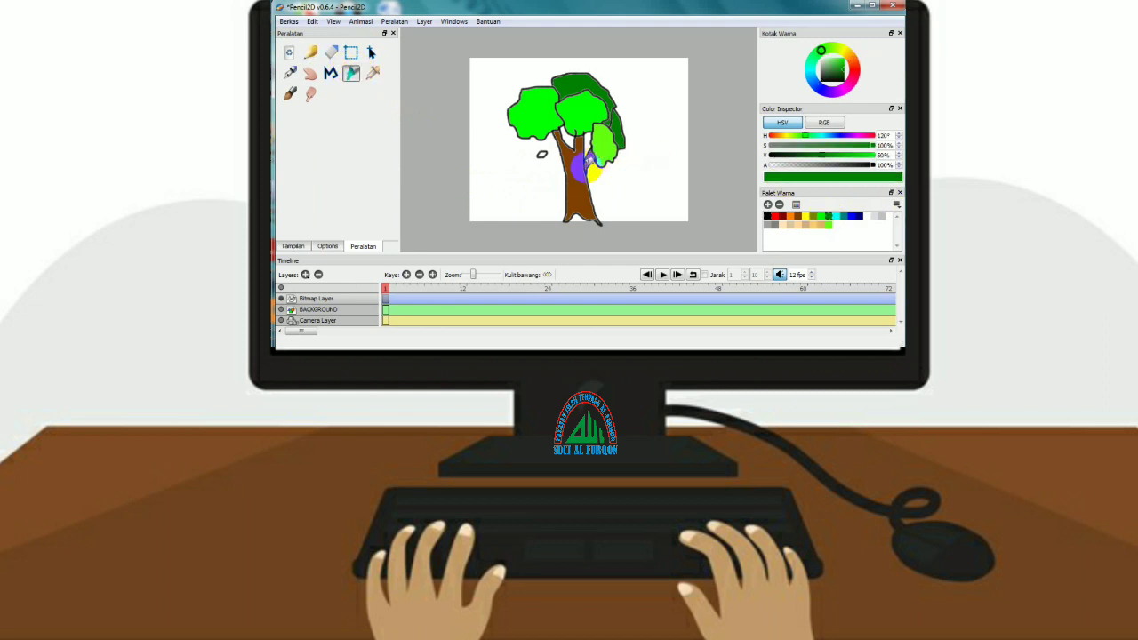
click(542, 153)
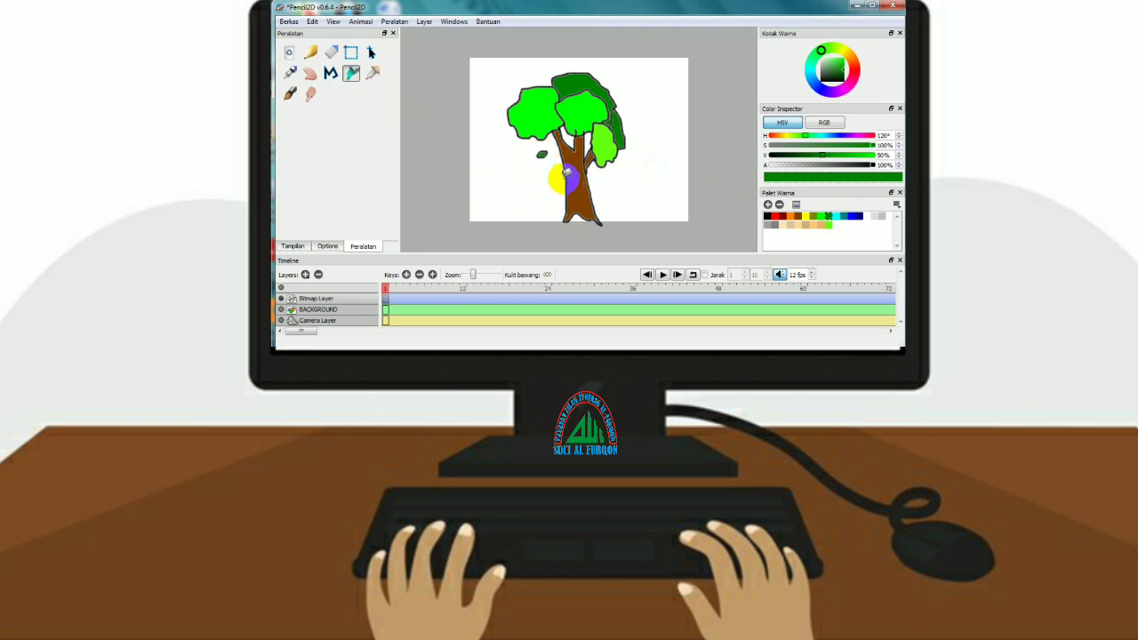
Duplicate the Bitmap Layer keyframe to frame 2, shift the leaf slightly downward there, and apply the transformation
click(432, 275)
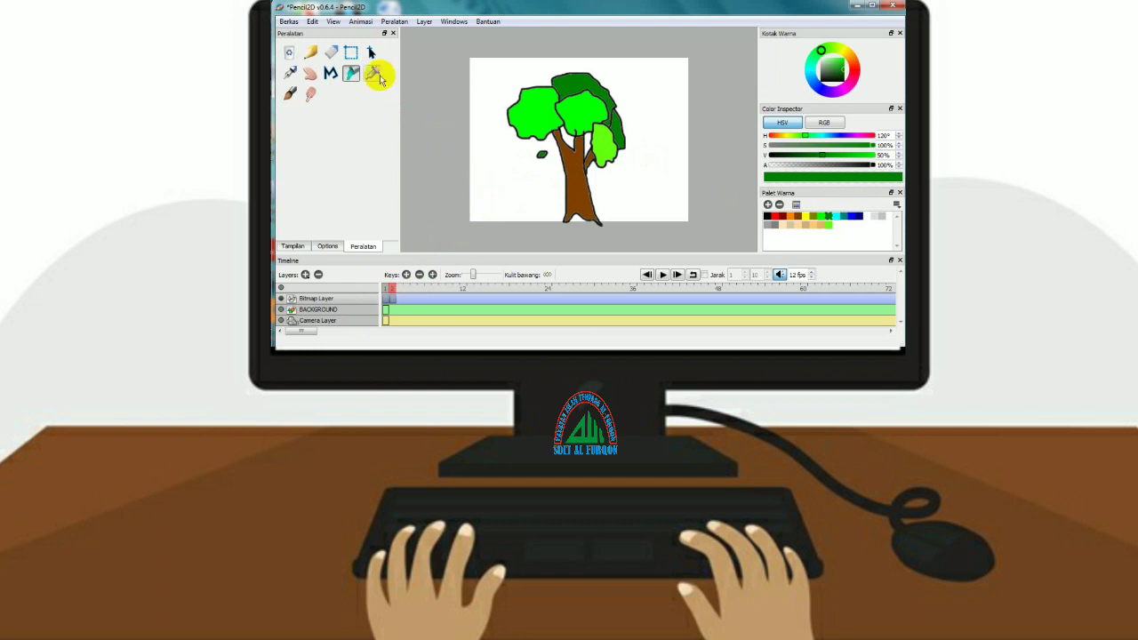
click(353, 53)
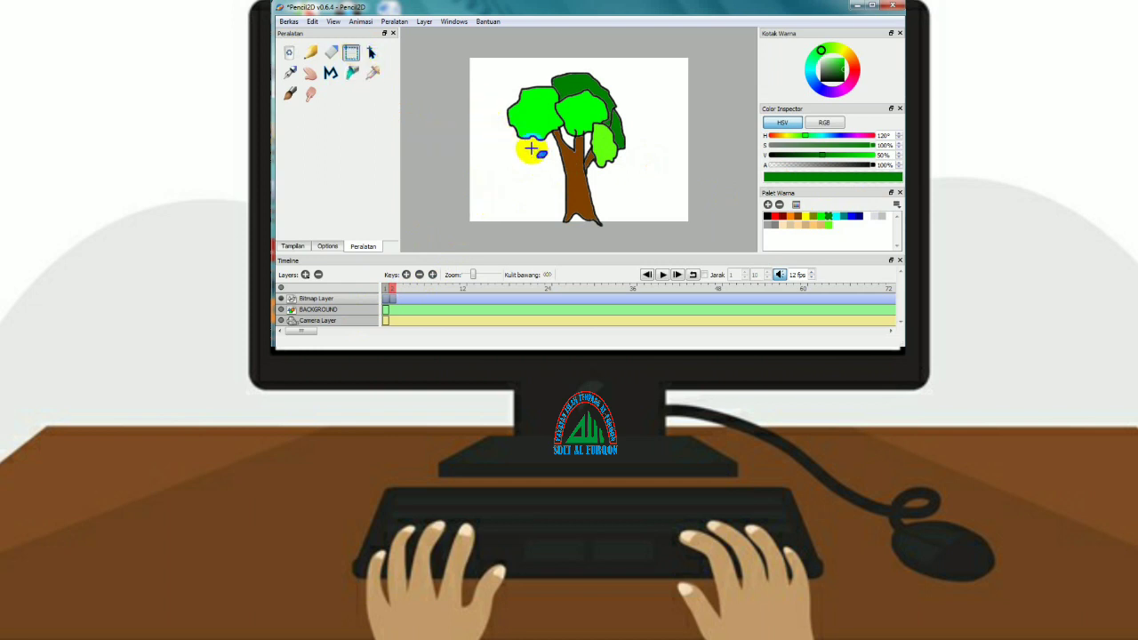
drag(530, 148, 542, 155)
click(372, 53)
drag(543, 158, 541, 164)
click(662, 274)
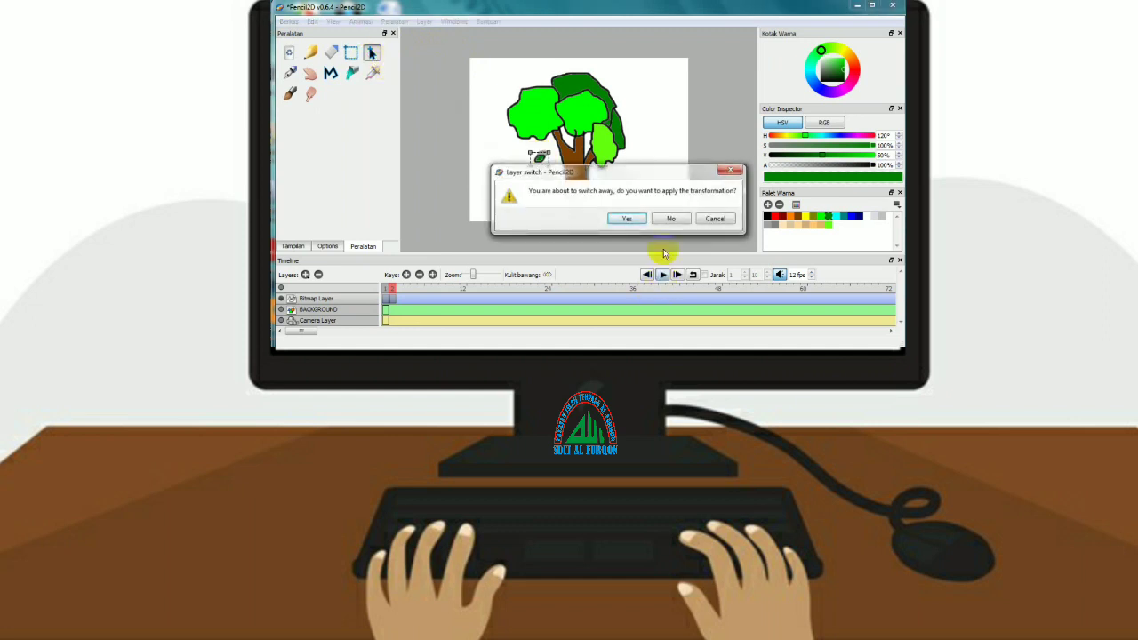
click(636, 218)
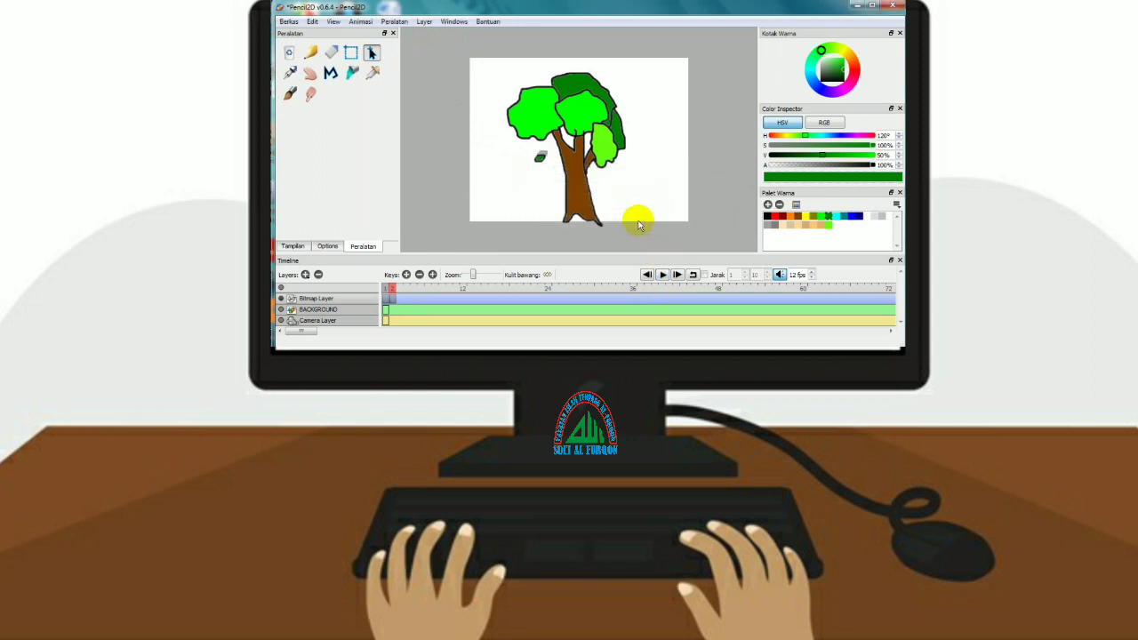
Duplicate the Bitmap Layer keyframe to frame 3, shift the selected leaf slightly down there, and apply the transformation
click(433, 275)
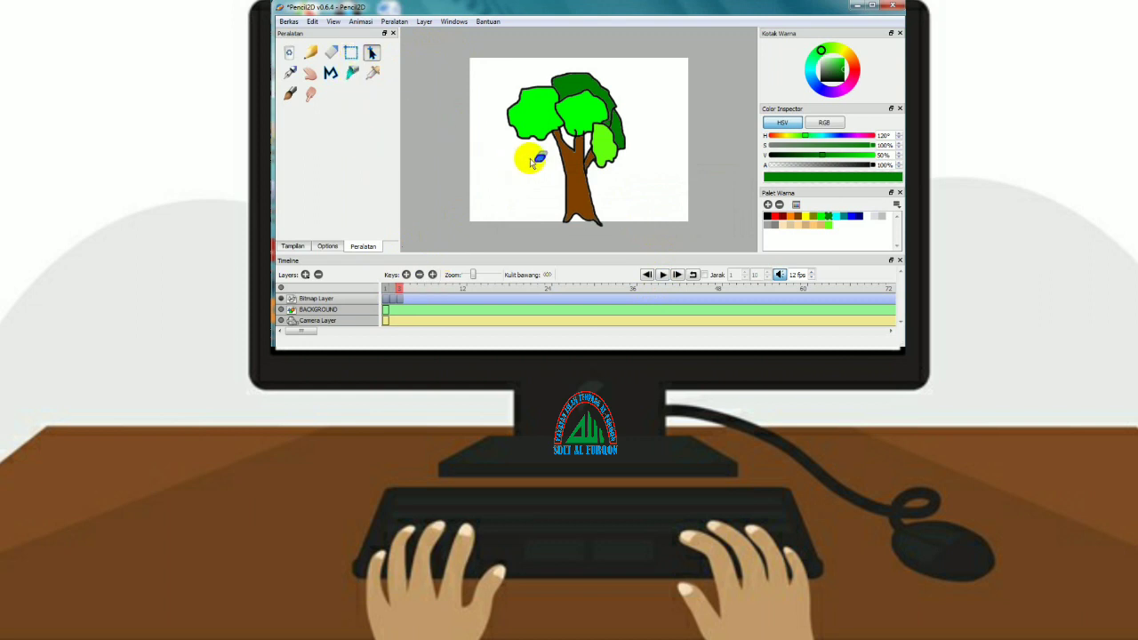
click(350, 54)
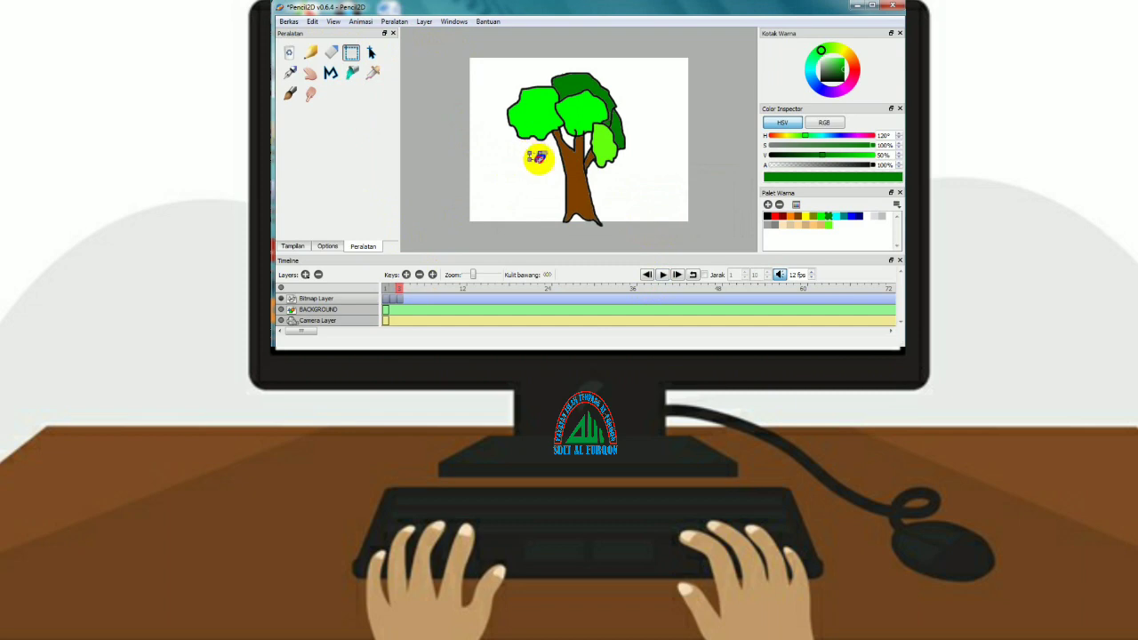
drag(529, 152, 548, 166)
click(372, 52)
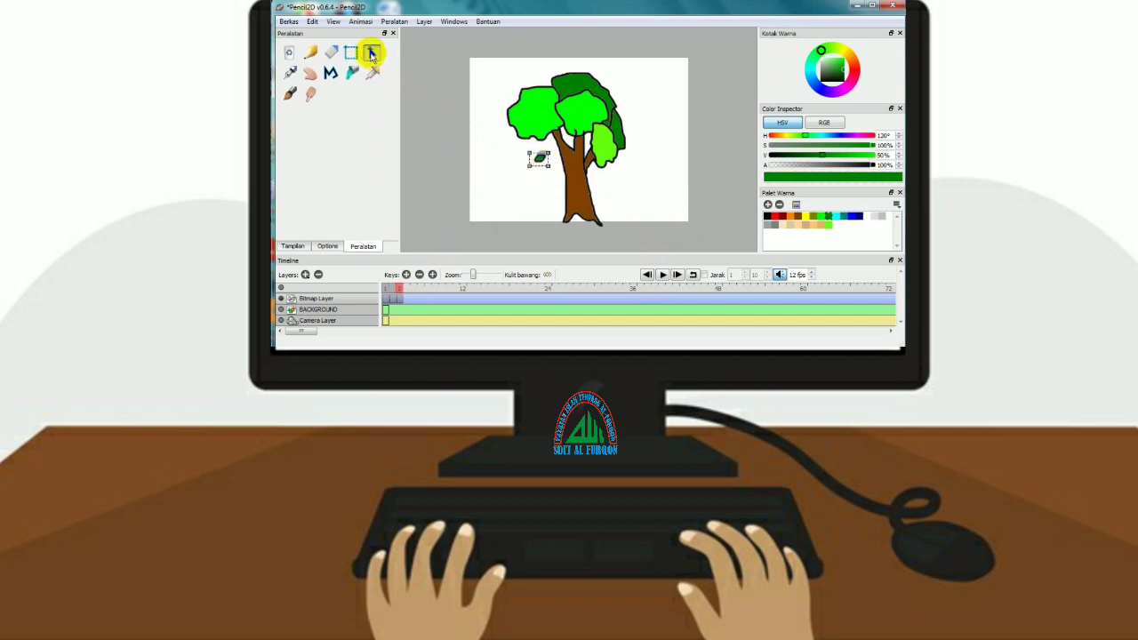
drag(539, 161, 539, 166)
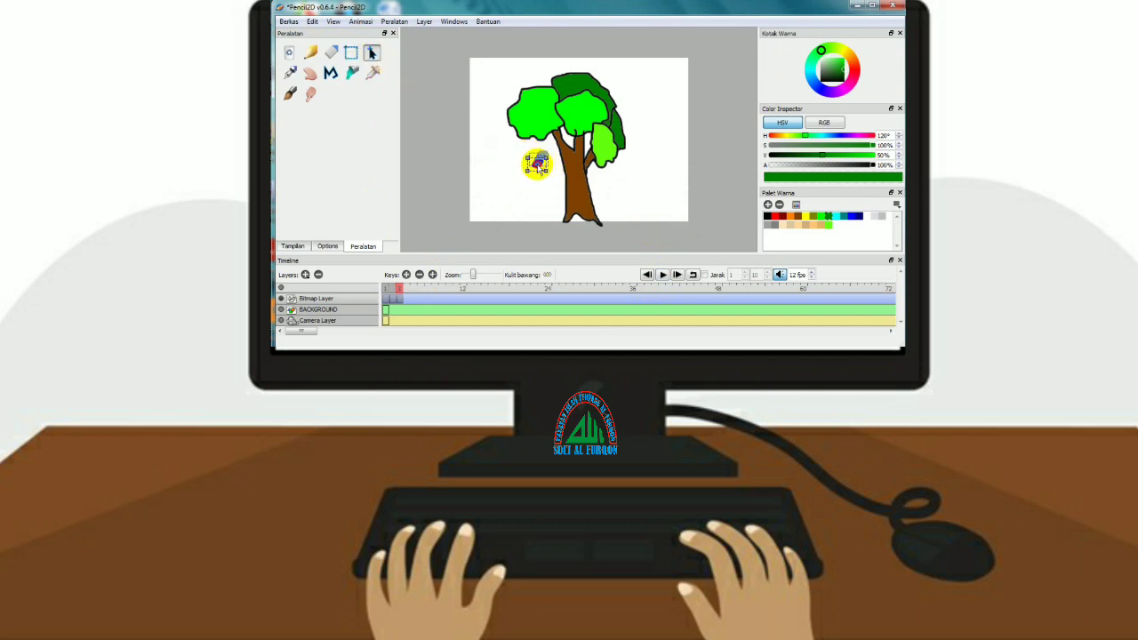
click(662, 275)
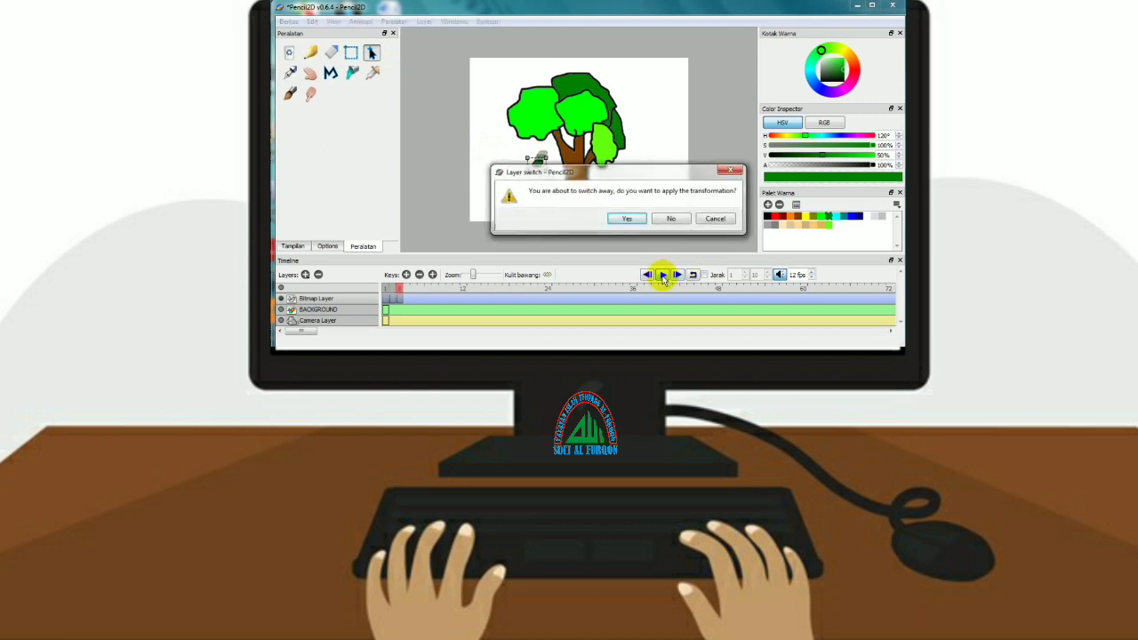
click(627, 216)
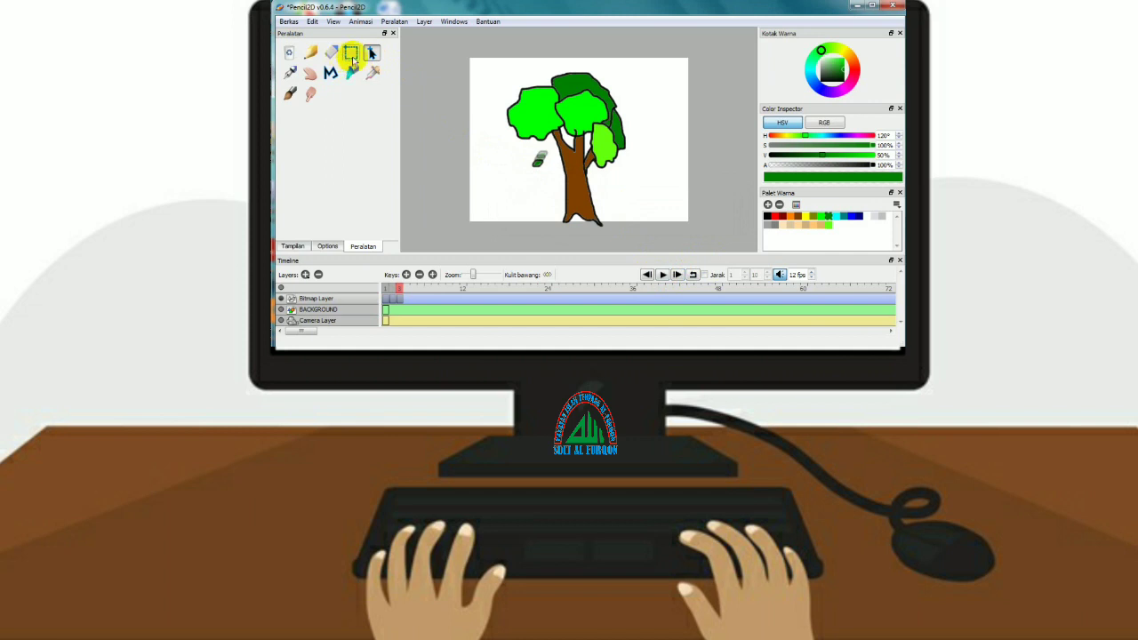
Duplicate the Bitmap Layer keyframe to frame 4, select the leaf, shift it slightly lower, and apply the transformation
click(432, 273)
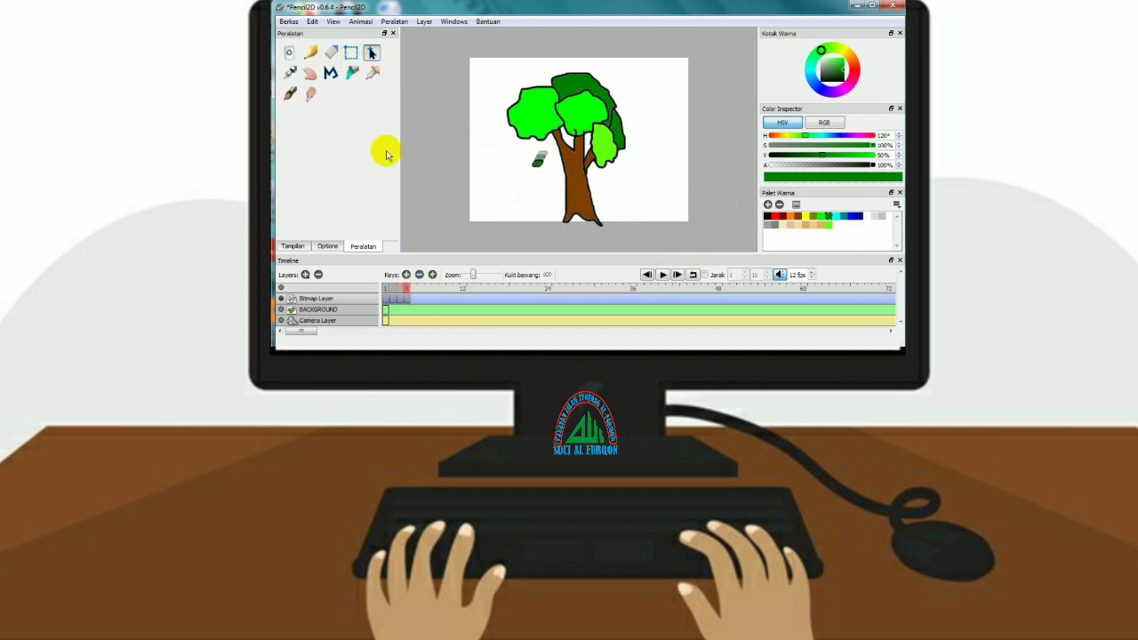
click(351, 53)
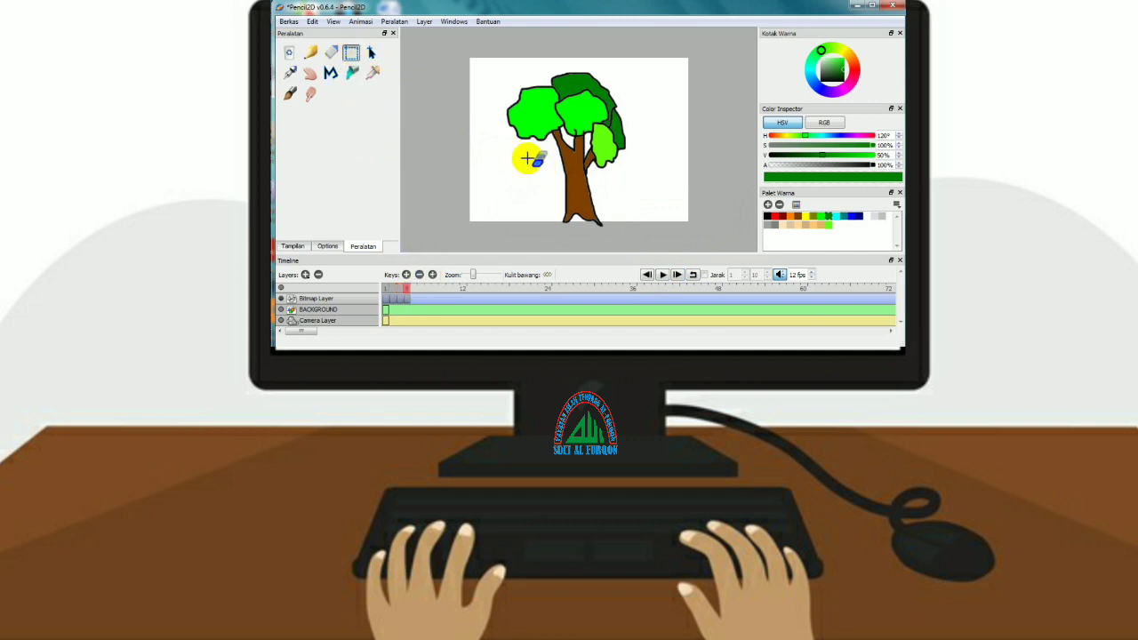
drag(526, 160, 553, 183)
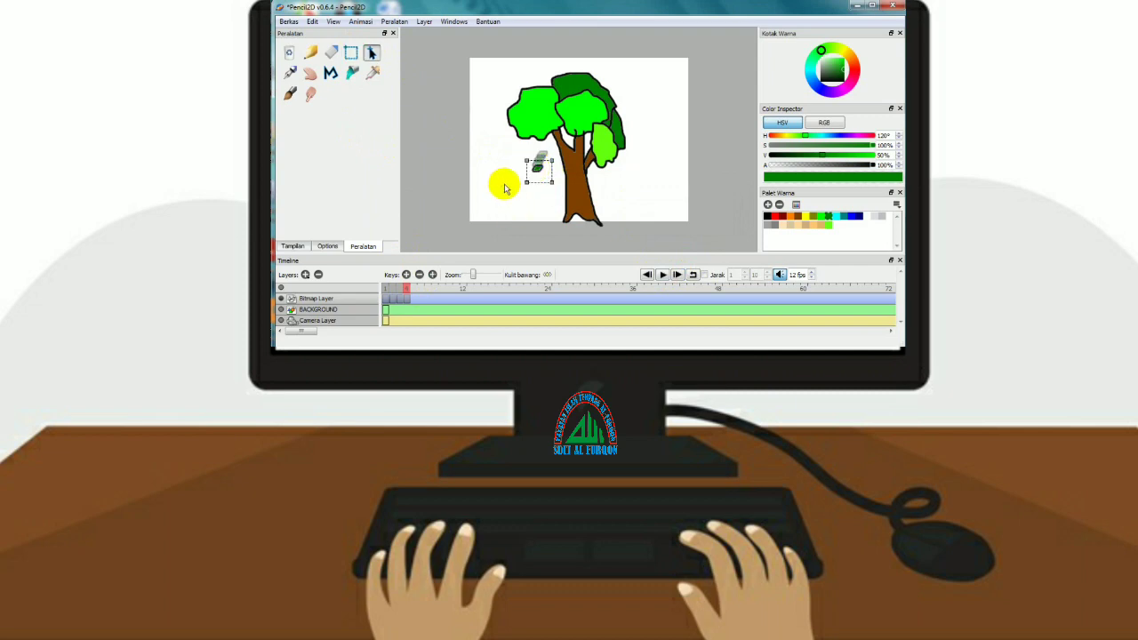
click(662, 275)
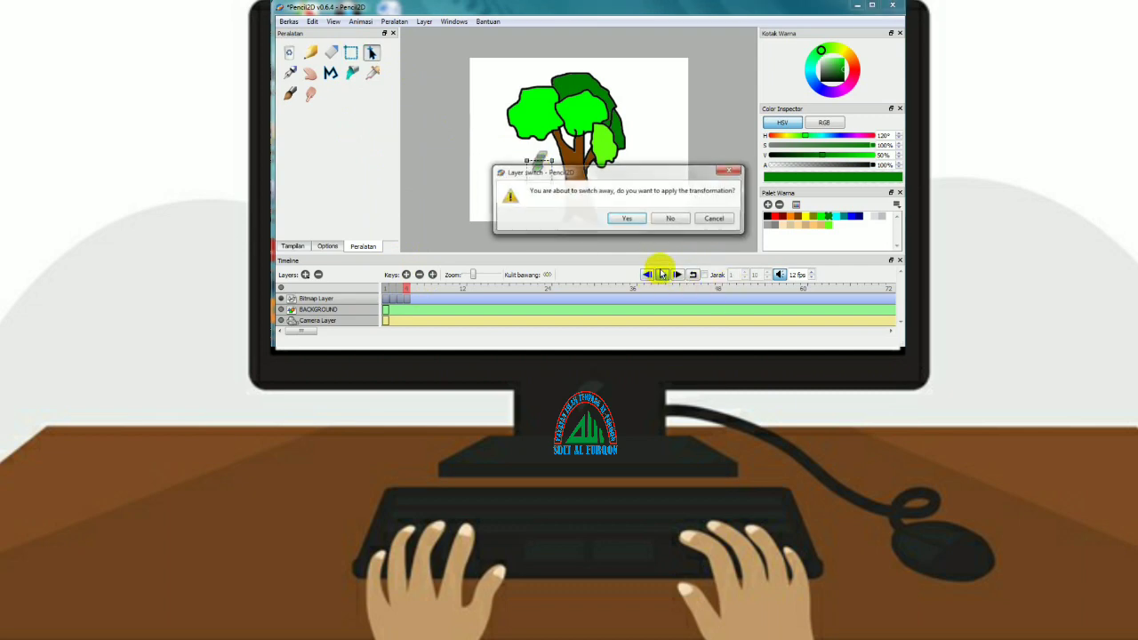
click(628, 220)
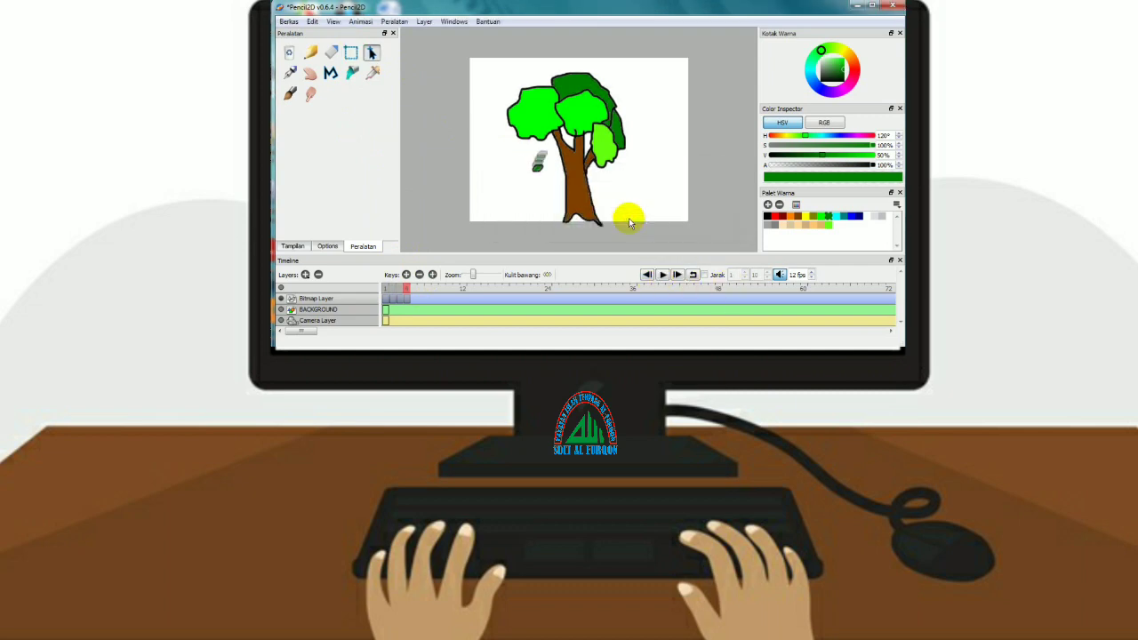
click(432, 275)
click(537, 165)
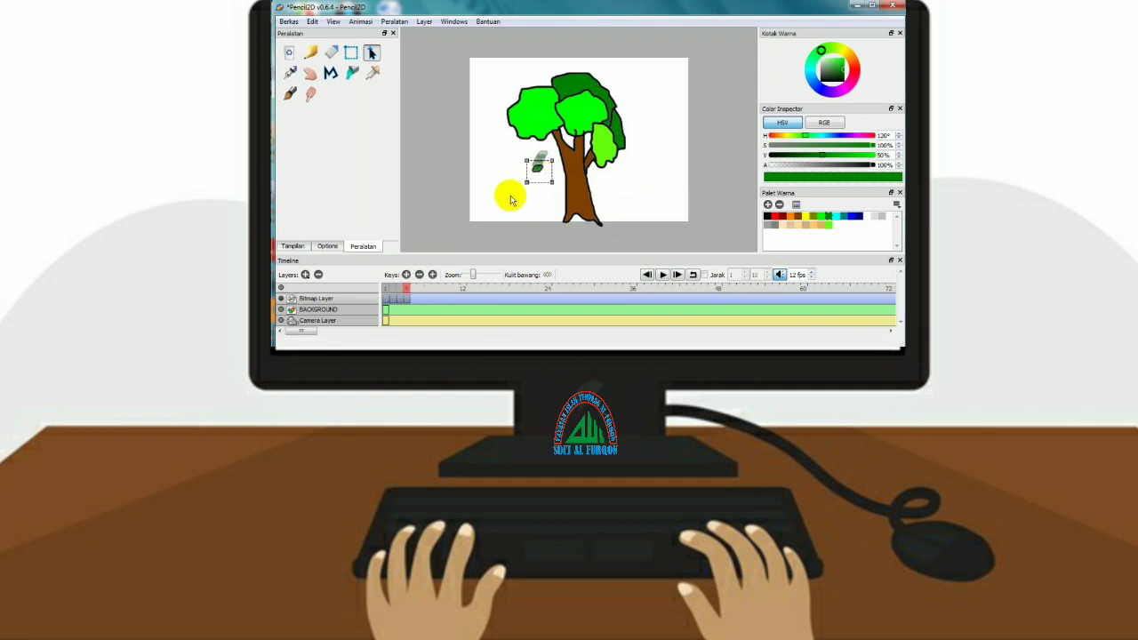
click(655, 281)
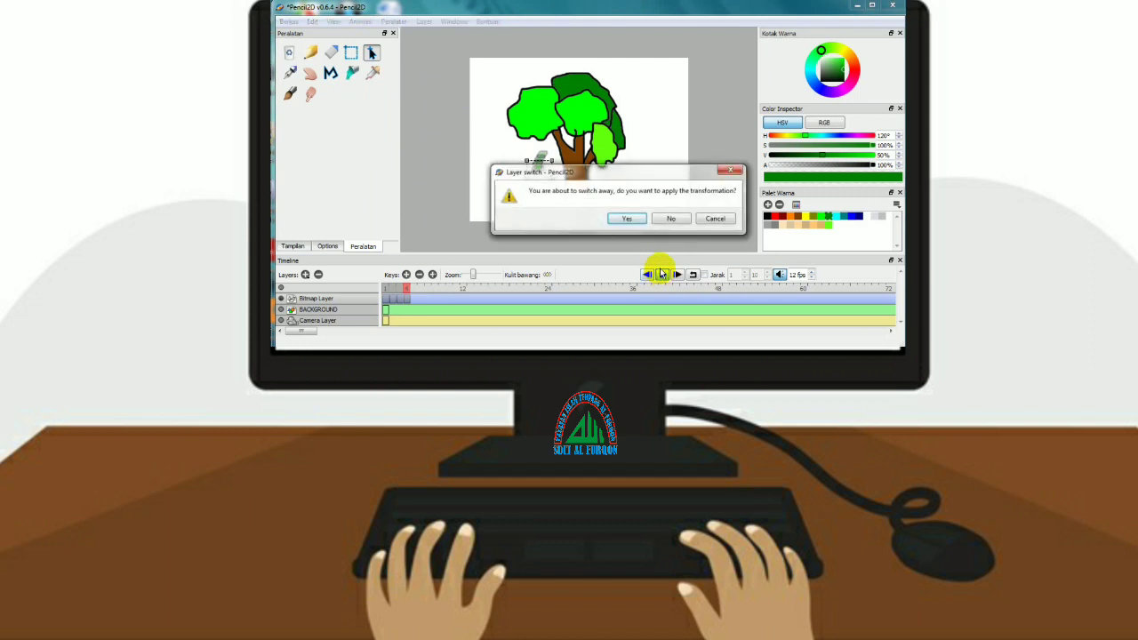
click(627, 220)
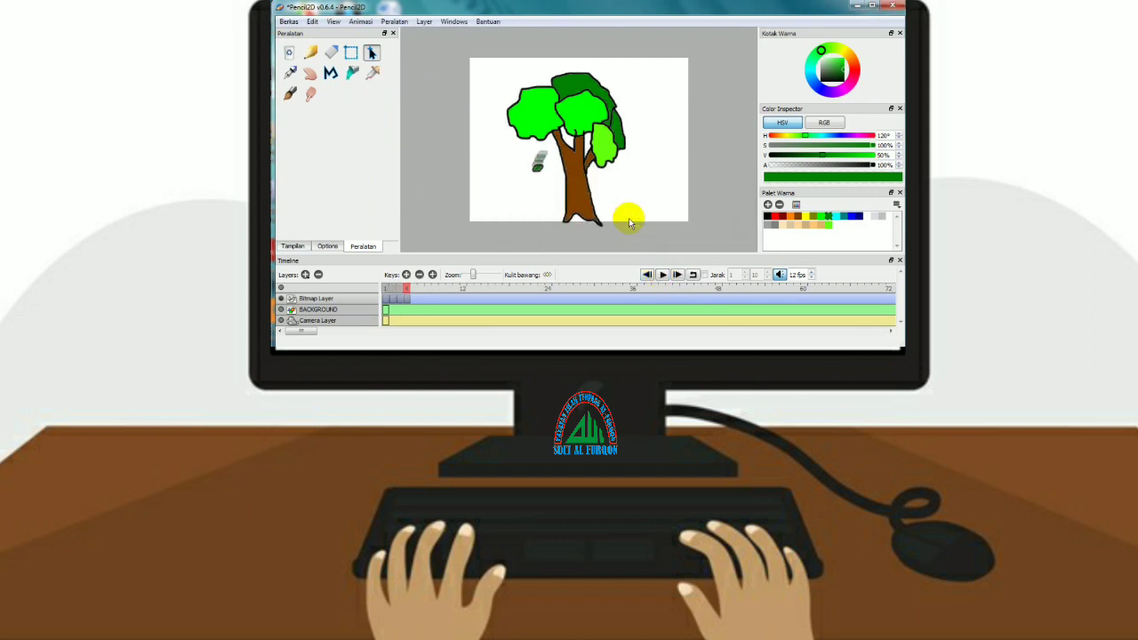
Continue duplicating the Bitmap Layer keyframe from frame 5 to frame 13, lowering the leaf toward the ground and applying each transformation
click(432, 275)
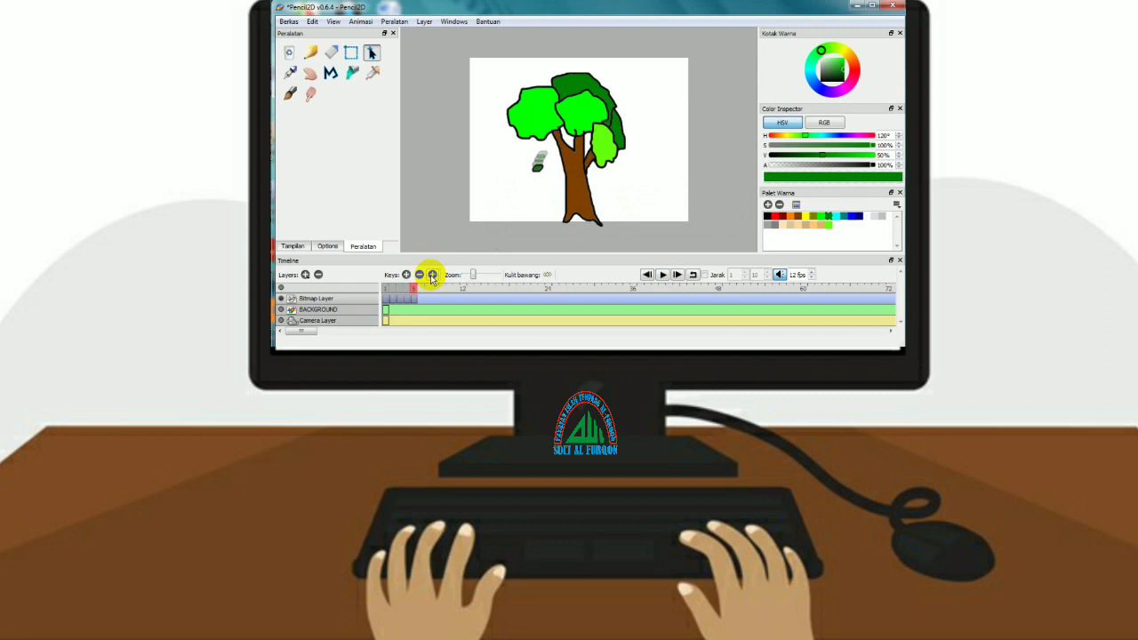
click(663, 274)
click(621, 219)
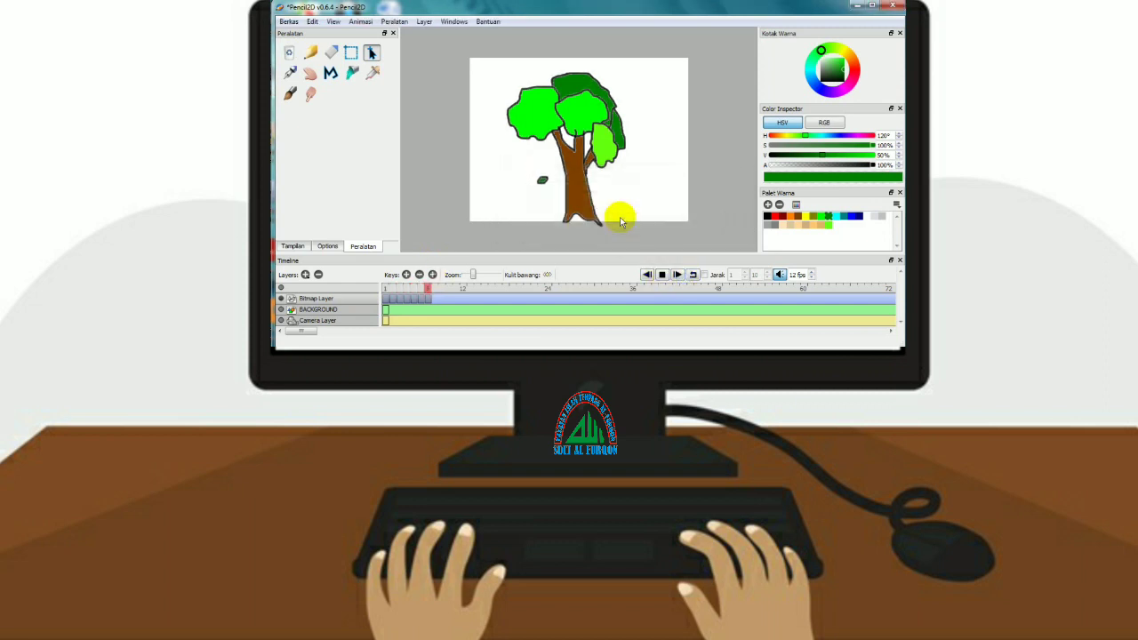
click(432, 275)
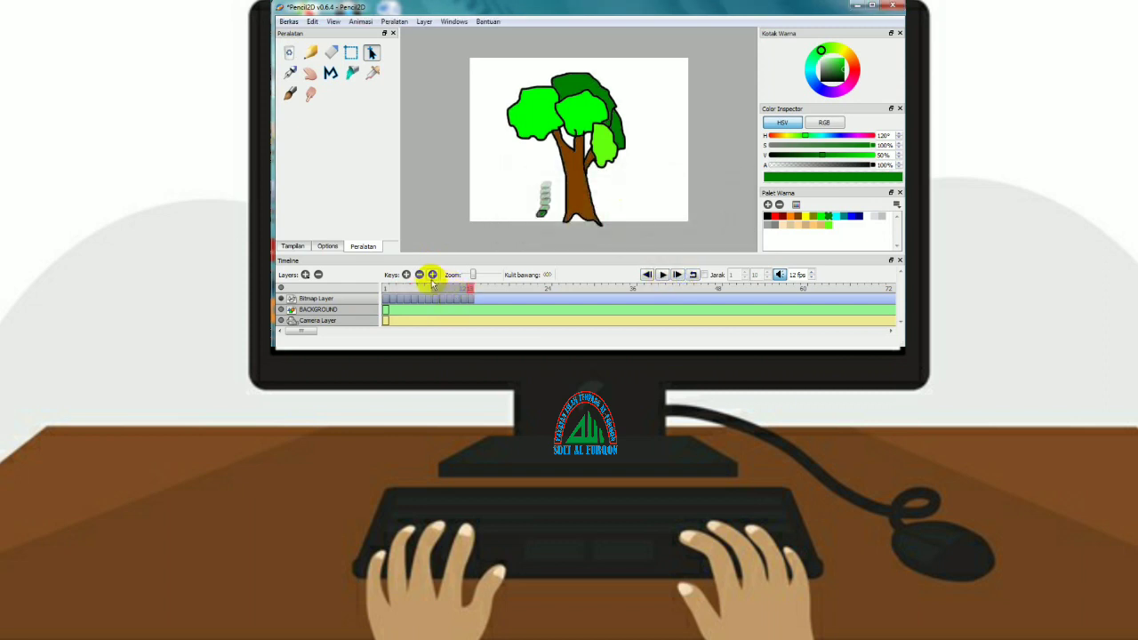
Duplicate the Bitmap Layer keyframe to frame 14 and move the leaf down to the canvas's lower edge beside the trunk
click(432, 275)
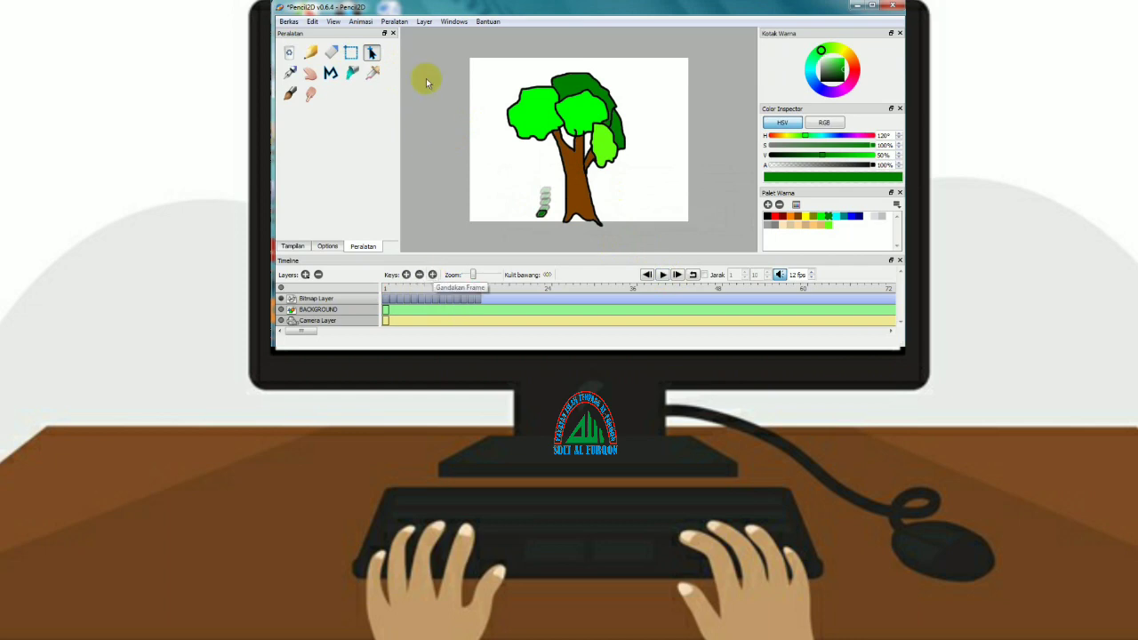
click(351, 53)
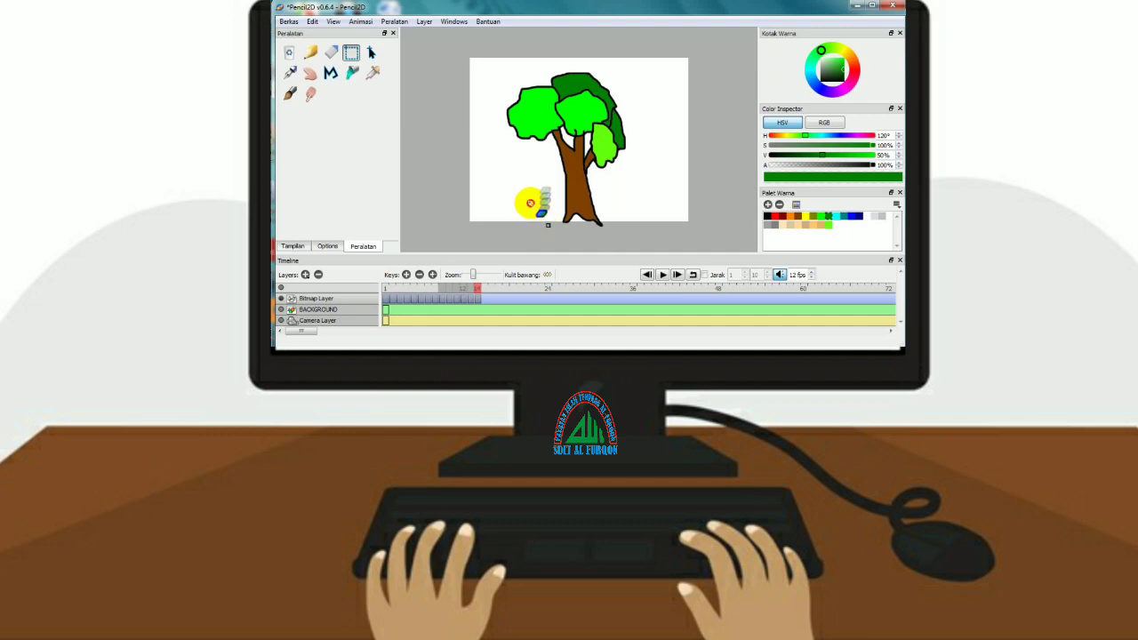
drag(532, 204, 551, 225)
click(372, 52)
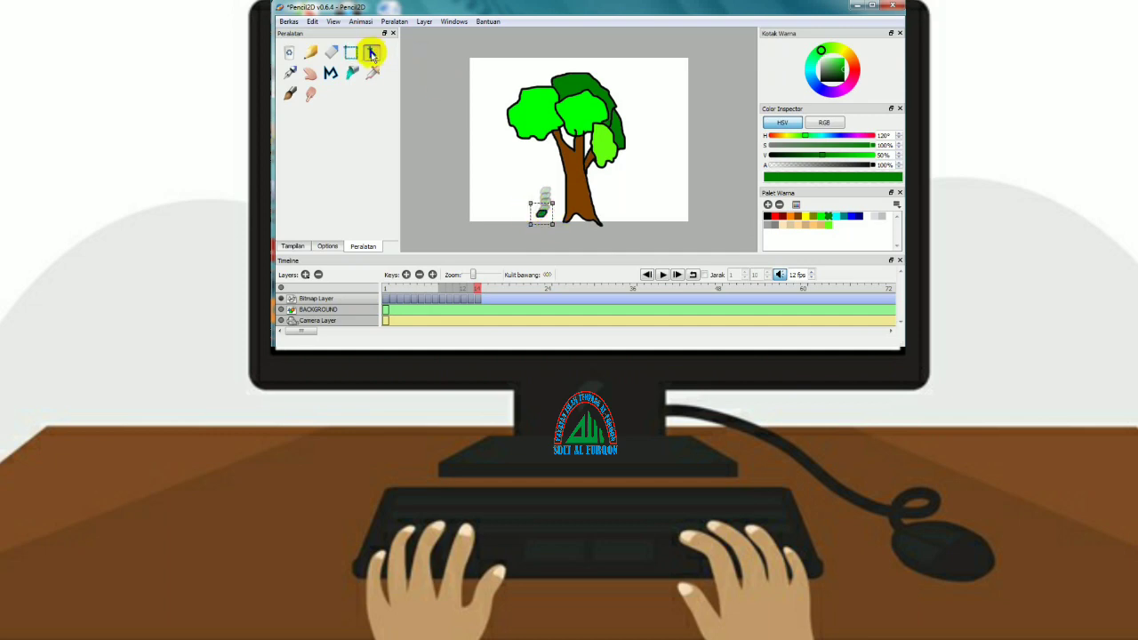
click(528, 223)
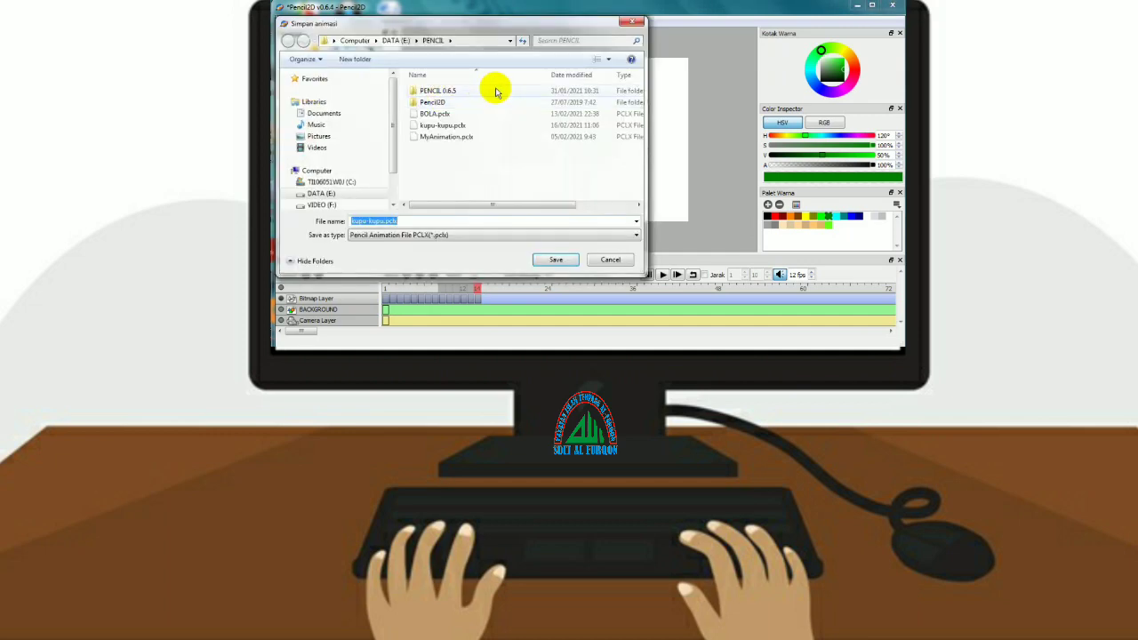
Save the animation as ANIMASI 1.pclx in the PENCIL folder on drive E
click(380, 222)
drag(382, 220, 288, 222)
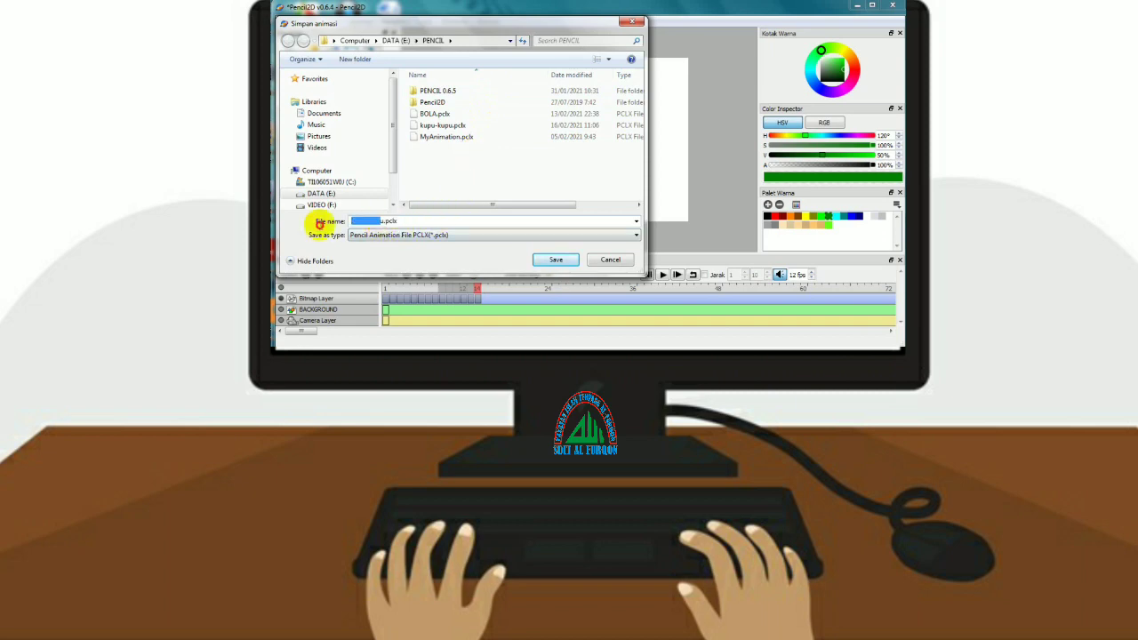
key(BackSpace)
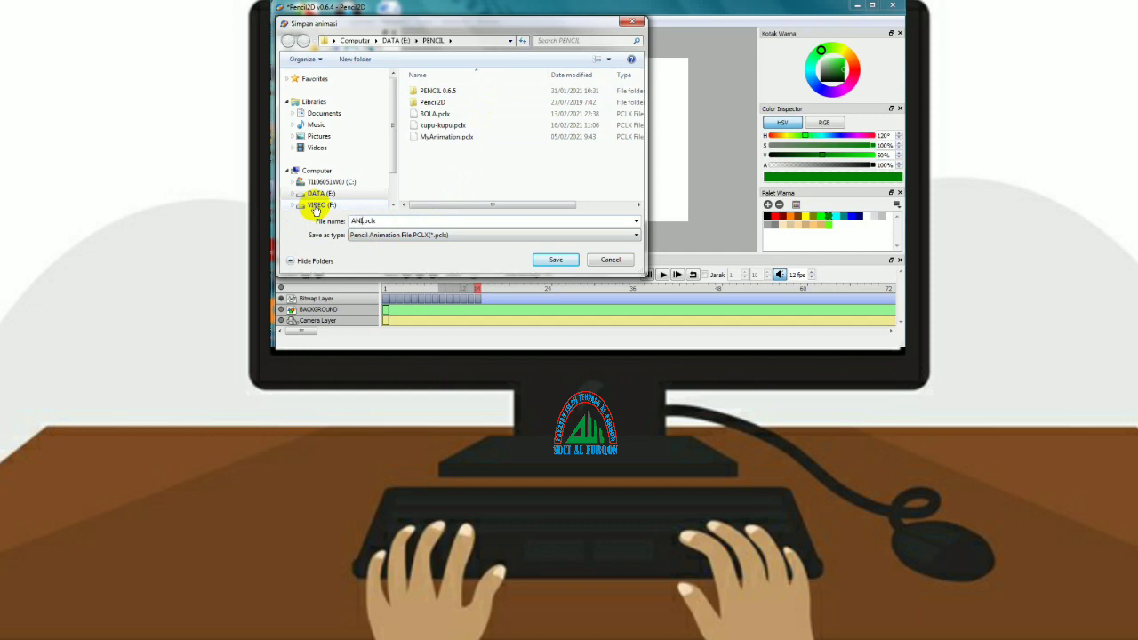
text(ANIMASI 1)
click(555, 258)
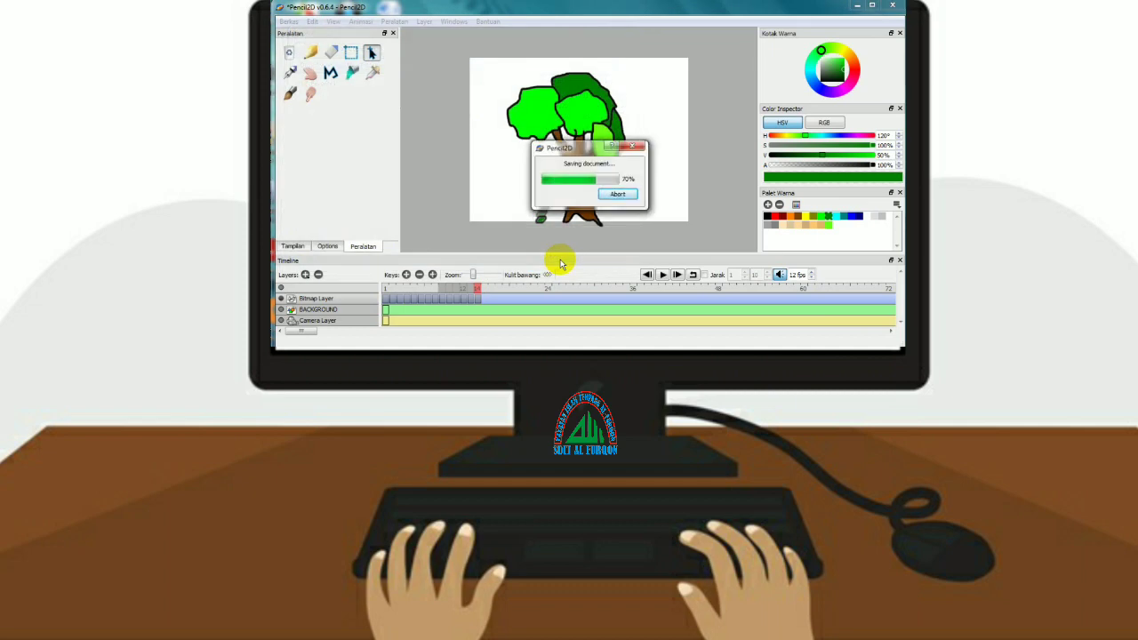
Add a new sound layer, keeping the default name Layer suara
click(305, 275)
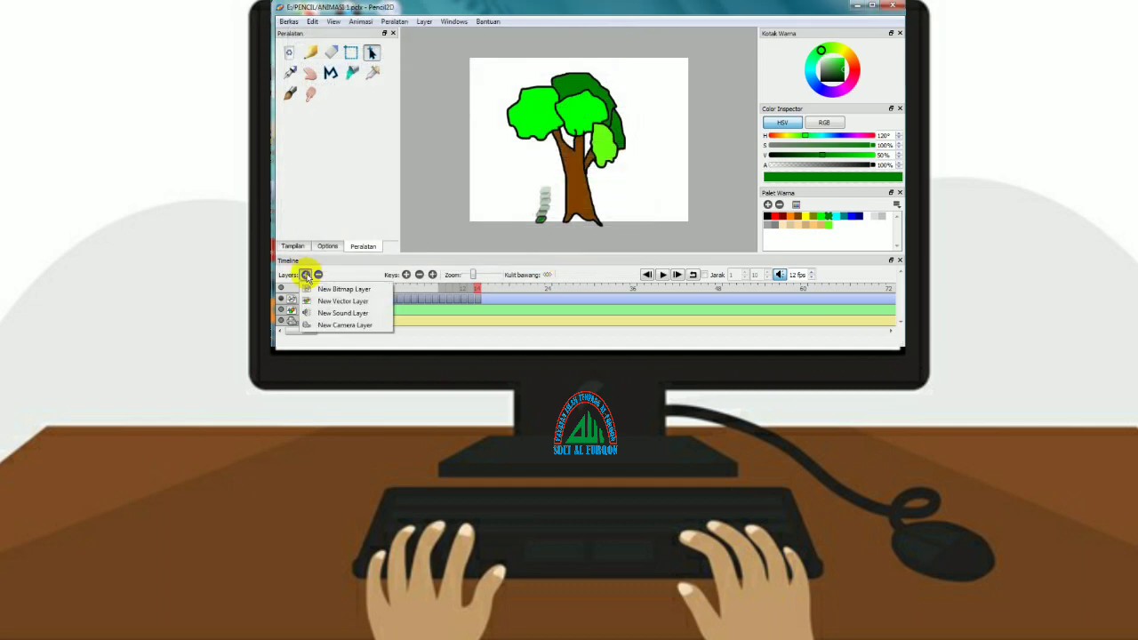
click(345, 313)
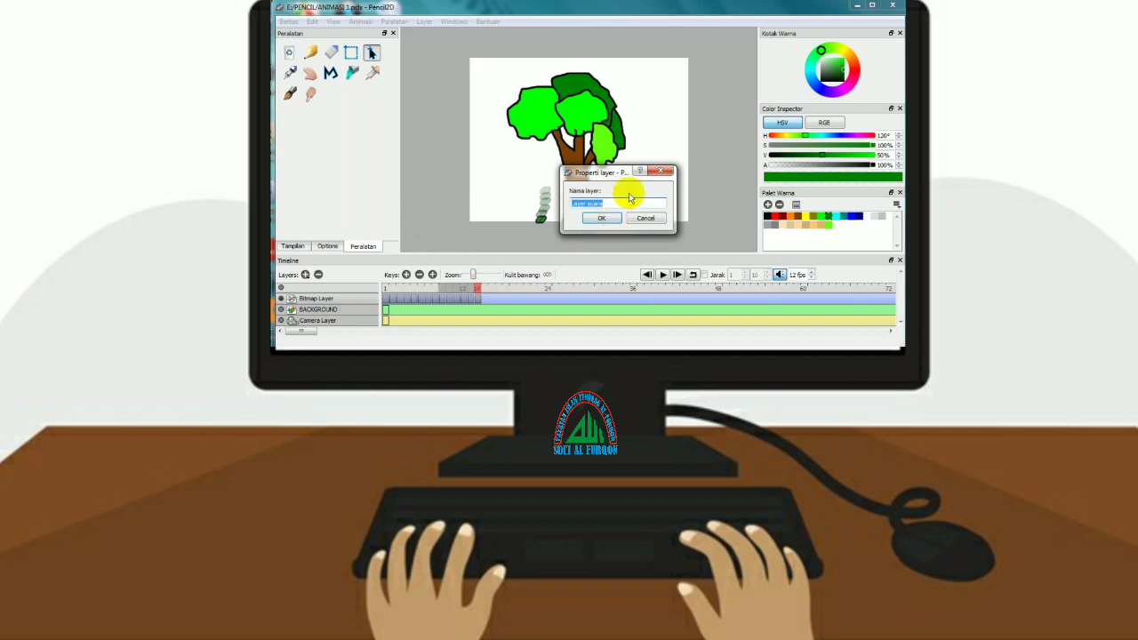
click(598, 219)
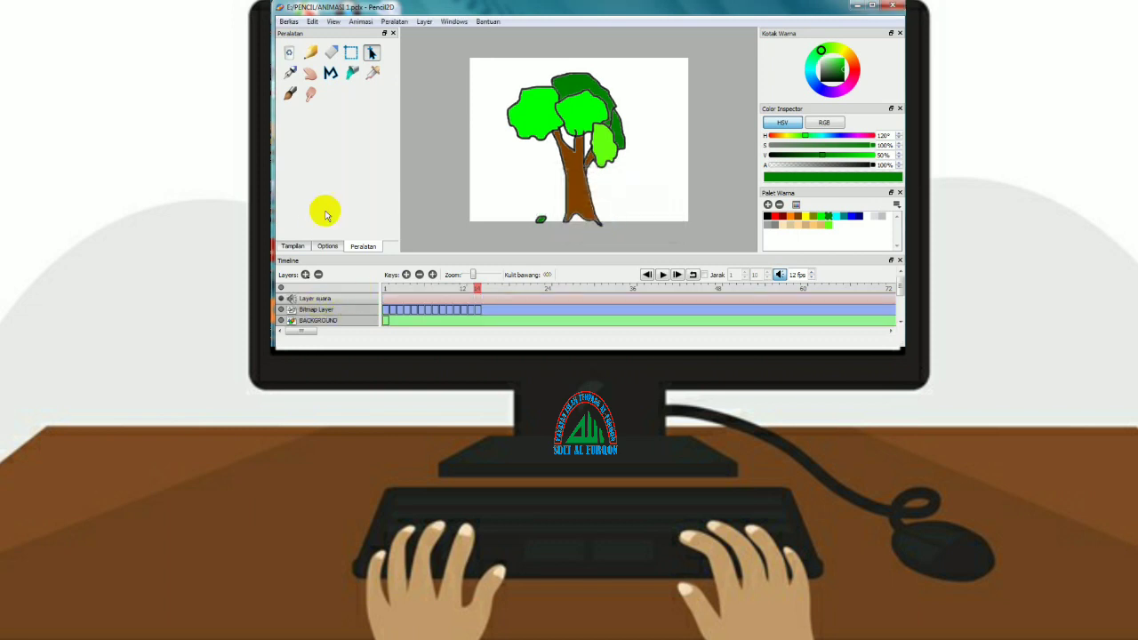
Import the sound file Sleep Away.mp3 from the Sample Music folder into the sound layer
click(288, 21)
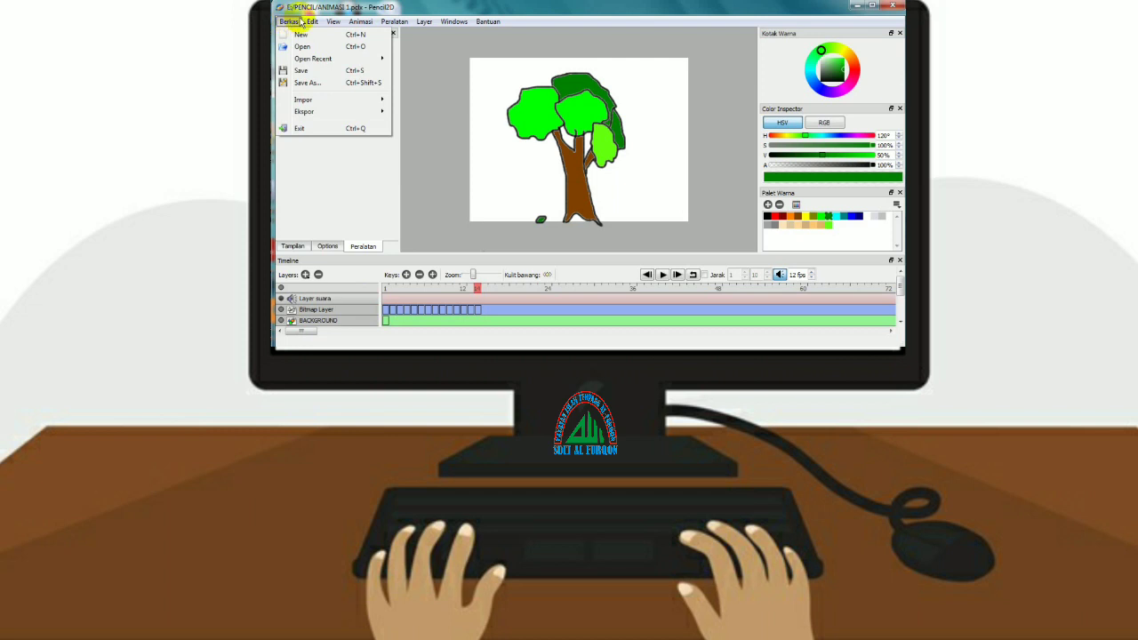
mouse_move(318, 102)
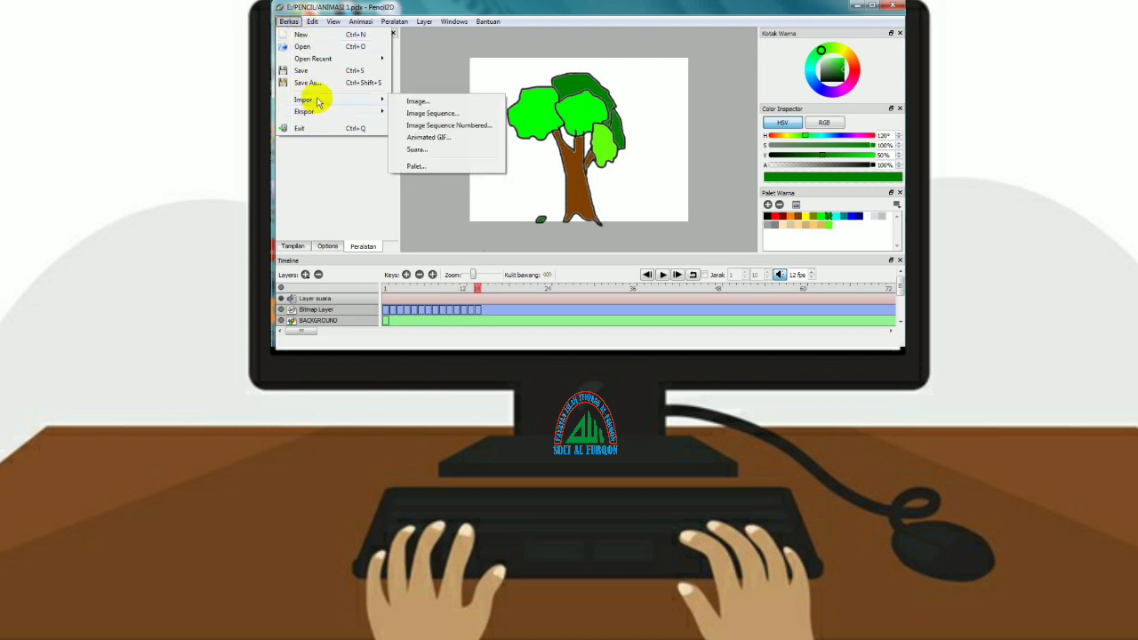
click(418, 152)
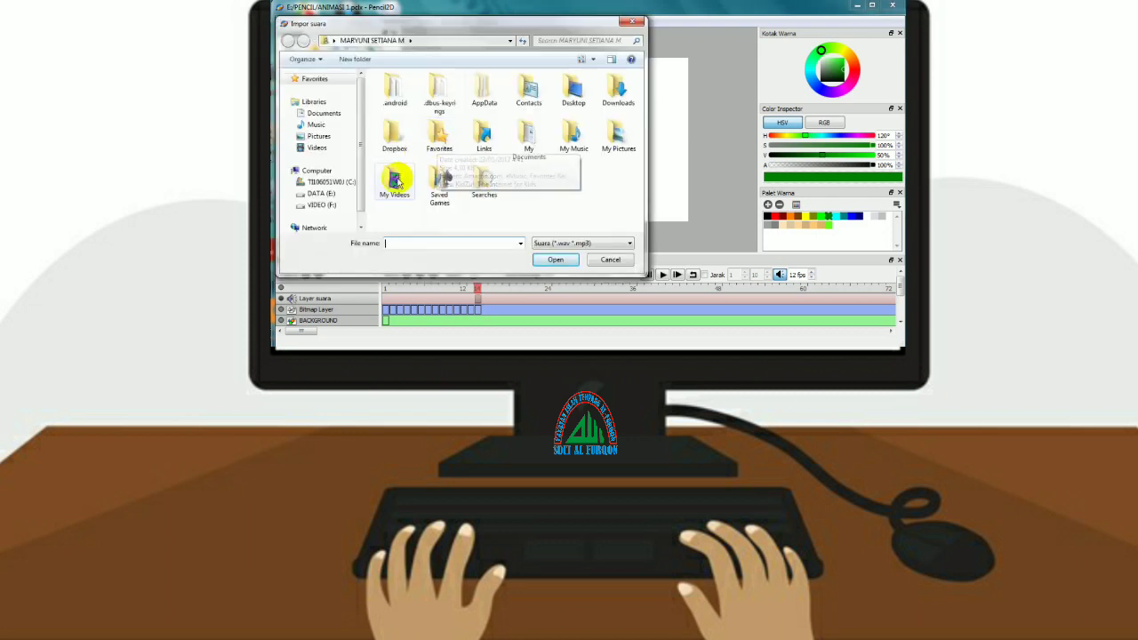
double_click(565, 130)
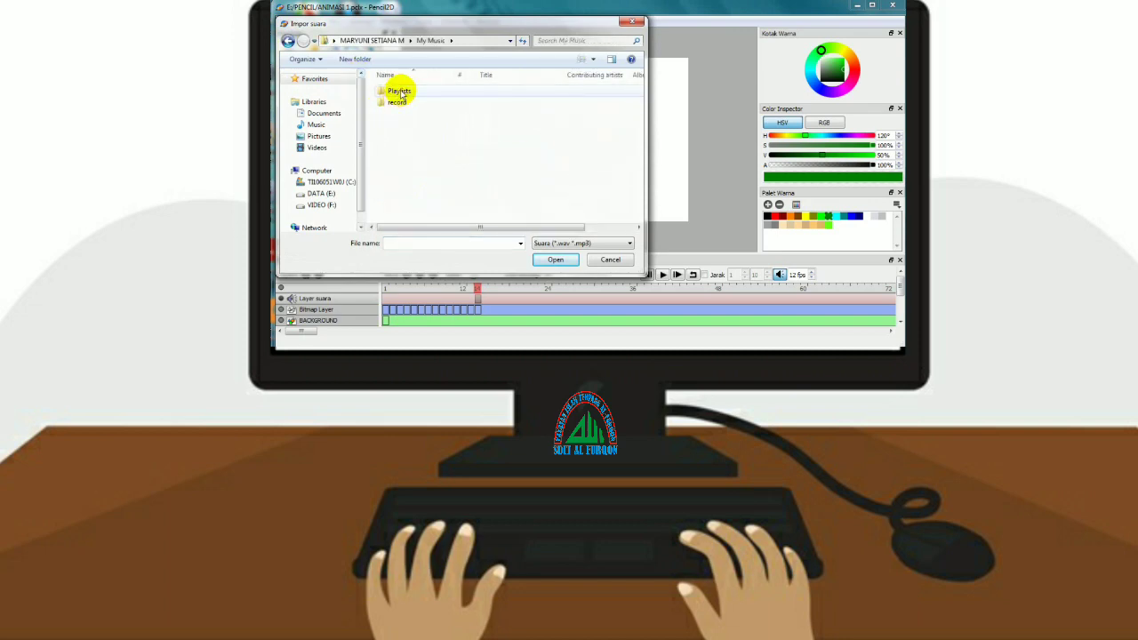
click(288, 41)
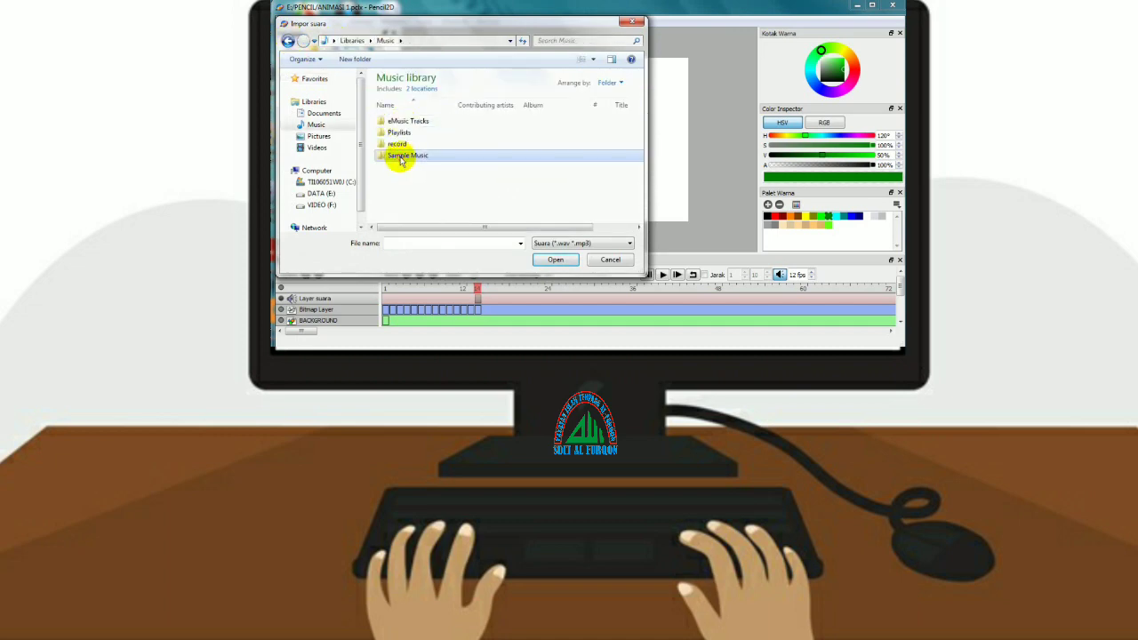
double_click(395, 155)
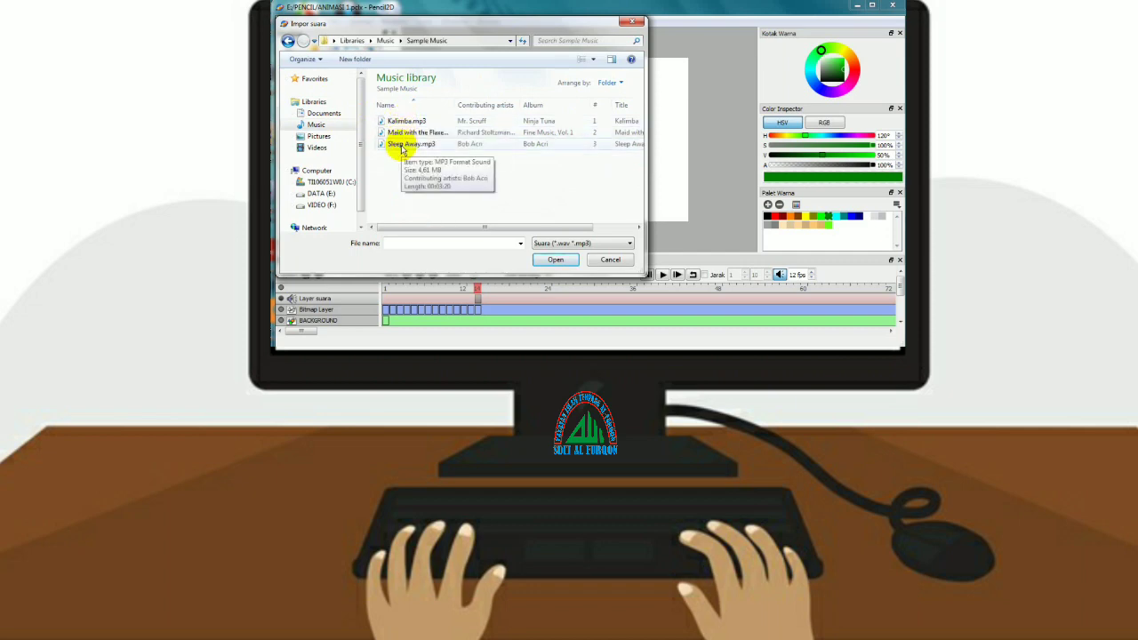
double_click(402, 148)
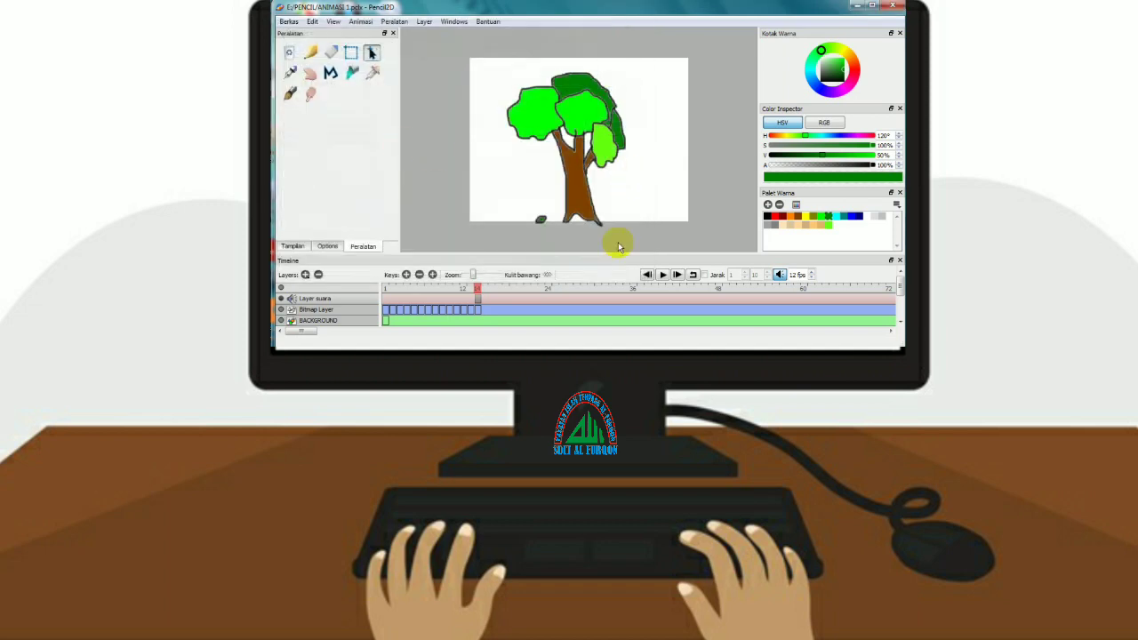
Move the sound clip on Layer suara to start at frame 1 and play the animation with its music
click(472, 289)
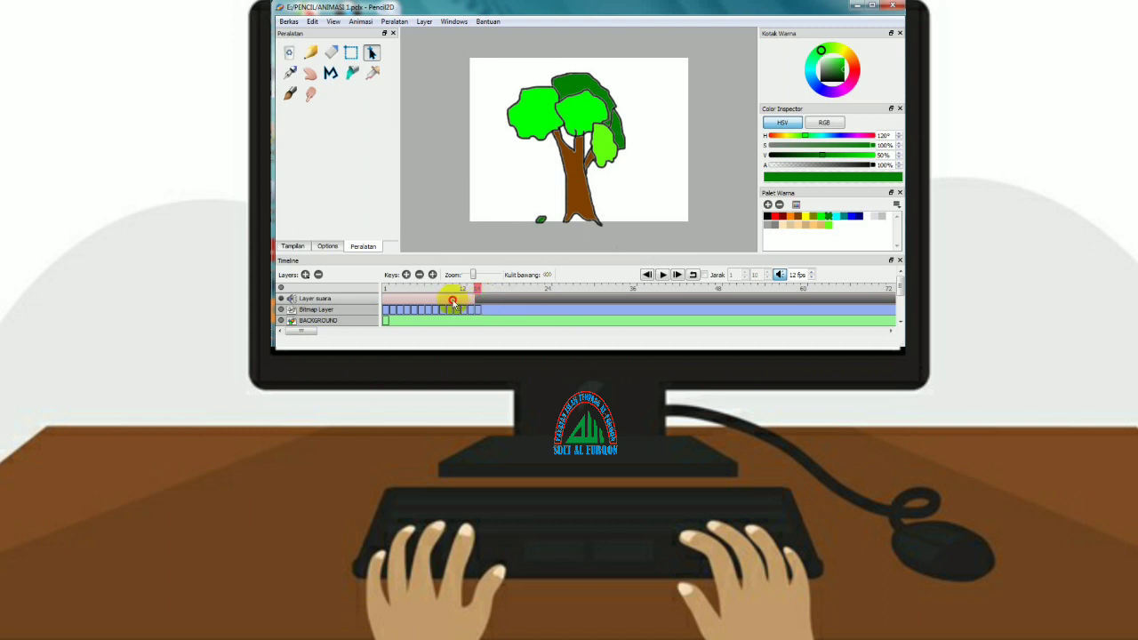
drag(476, 302, 382, 308)
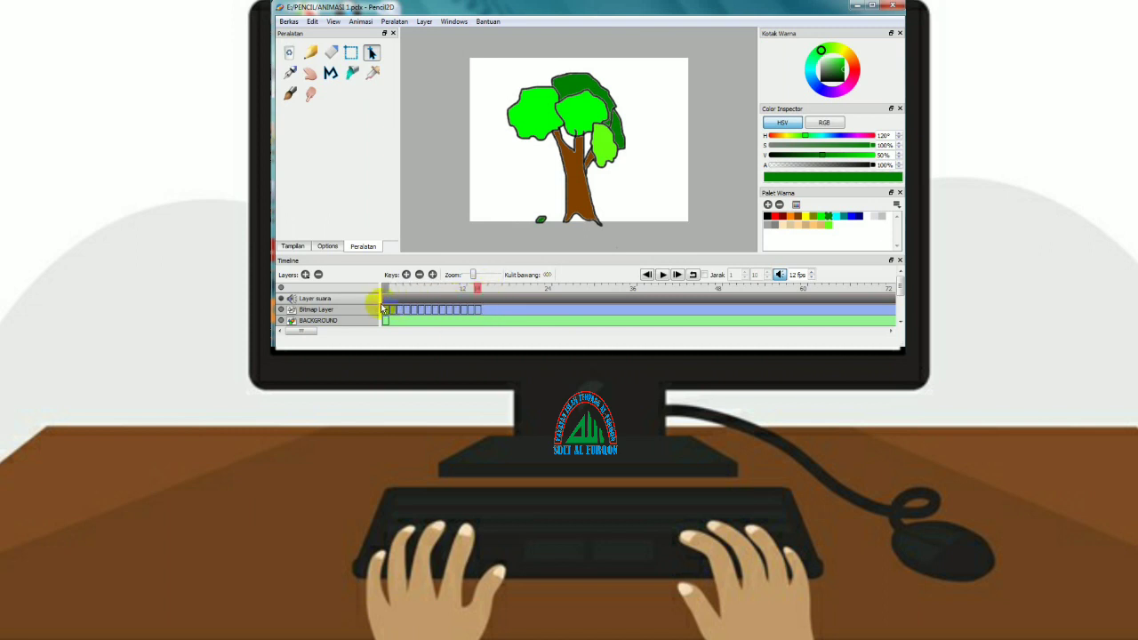
click(662, 274)
click(438, 301)
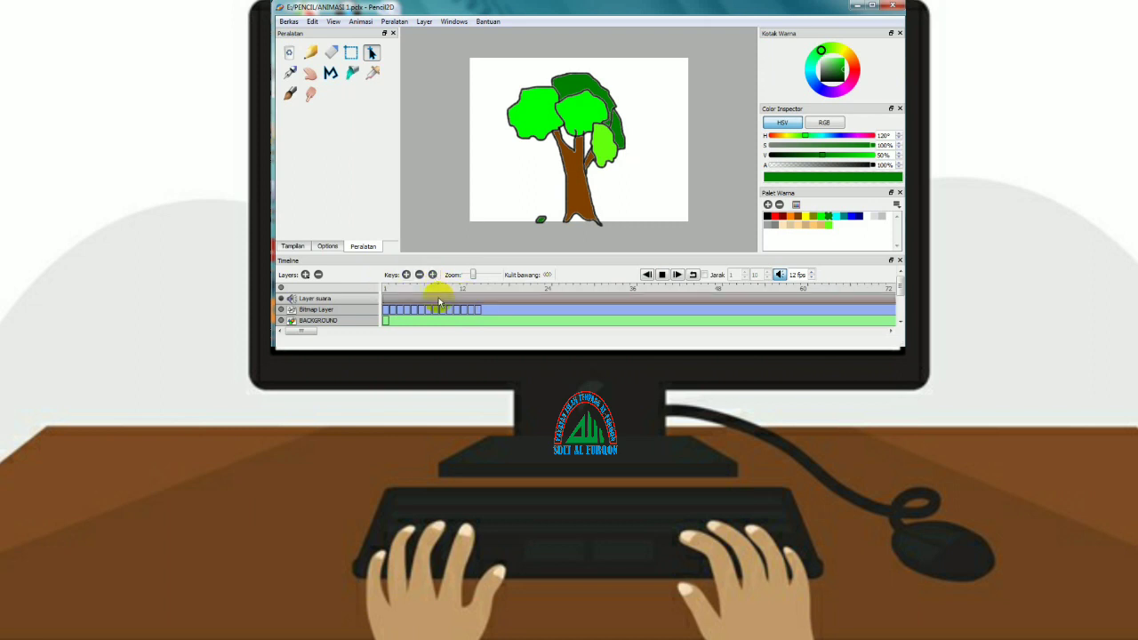
click(438, 302)
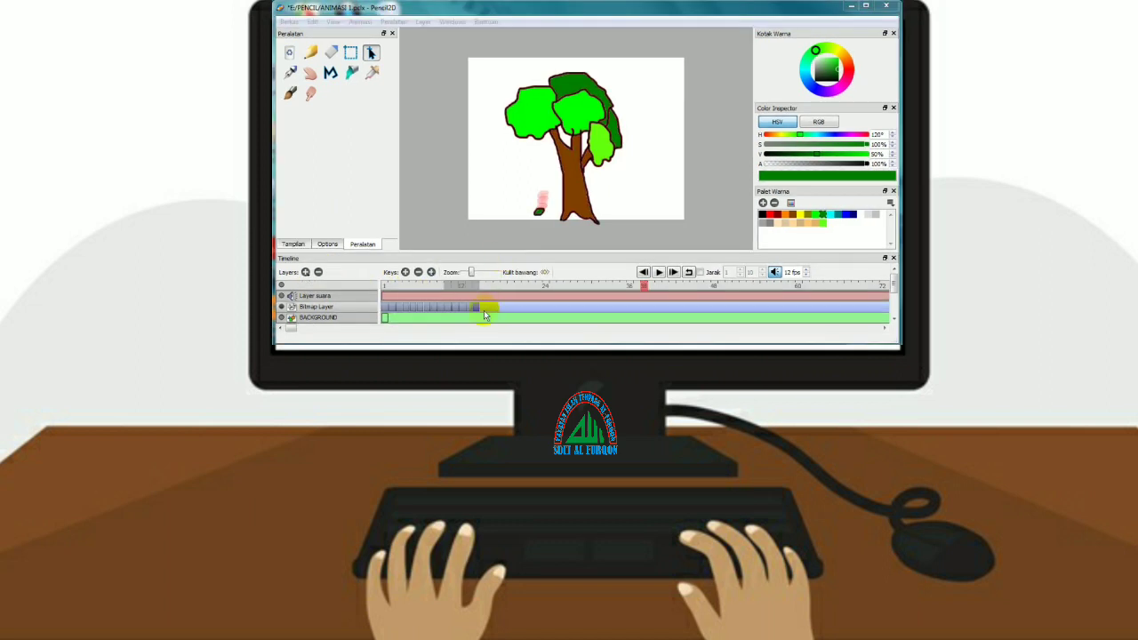
Spread the Bitmap Layer keyframes along the timeline about five frames apart, with the last one at about frame 65
drag(477, 308, 833, 313)
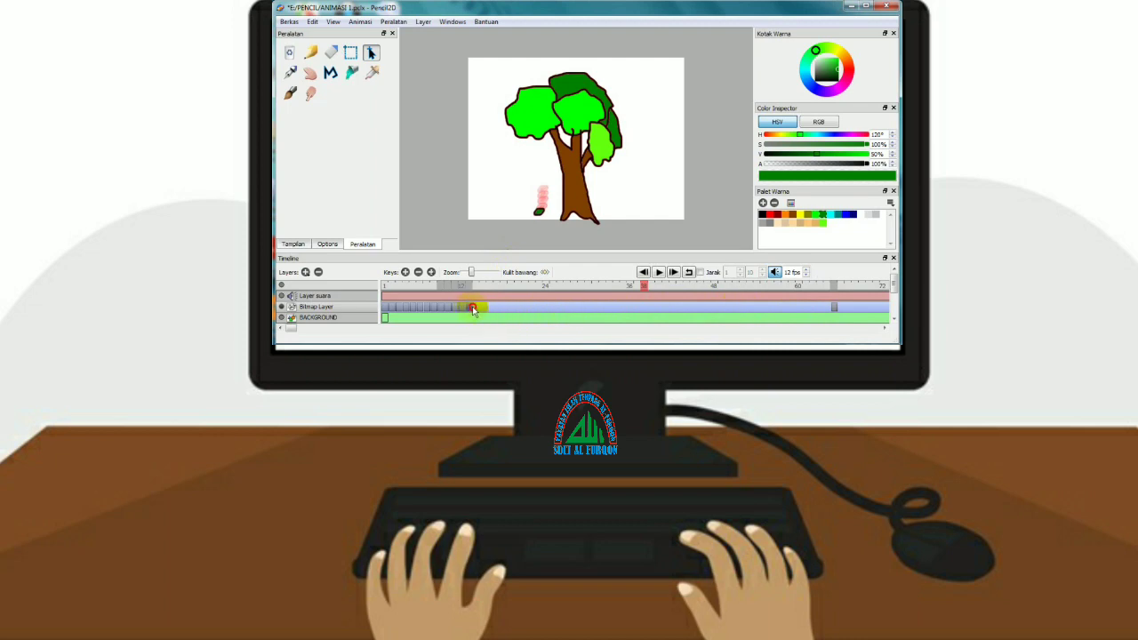
drag(471, 311, 800, 313)
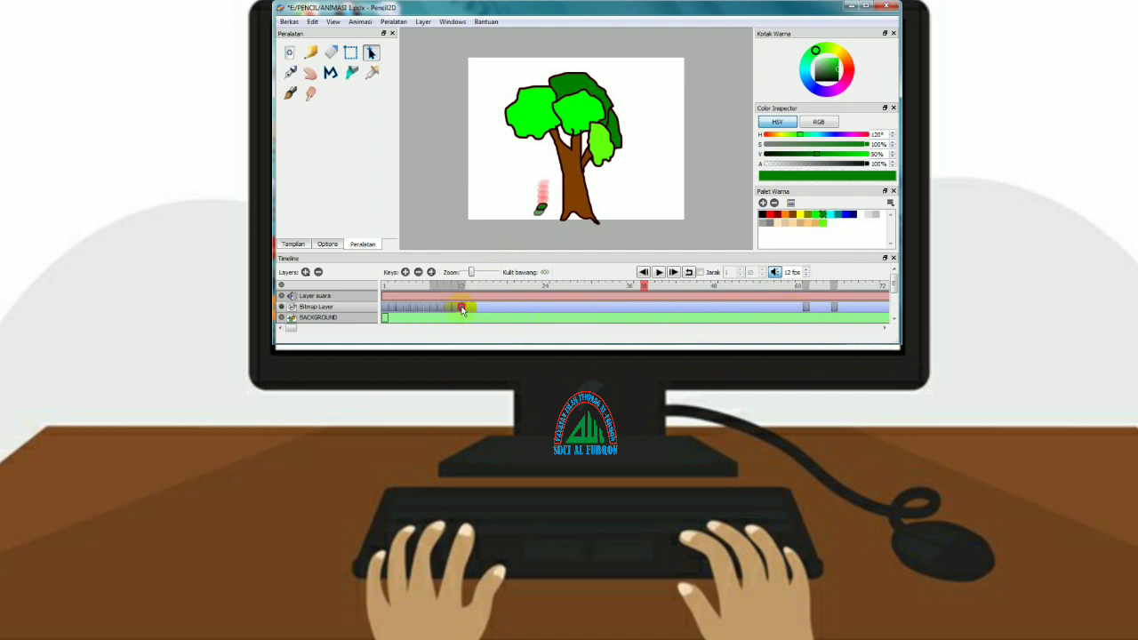
drag(462, 309, 711, 310)
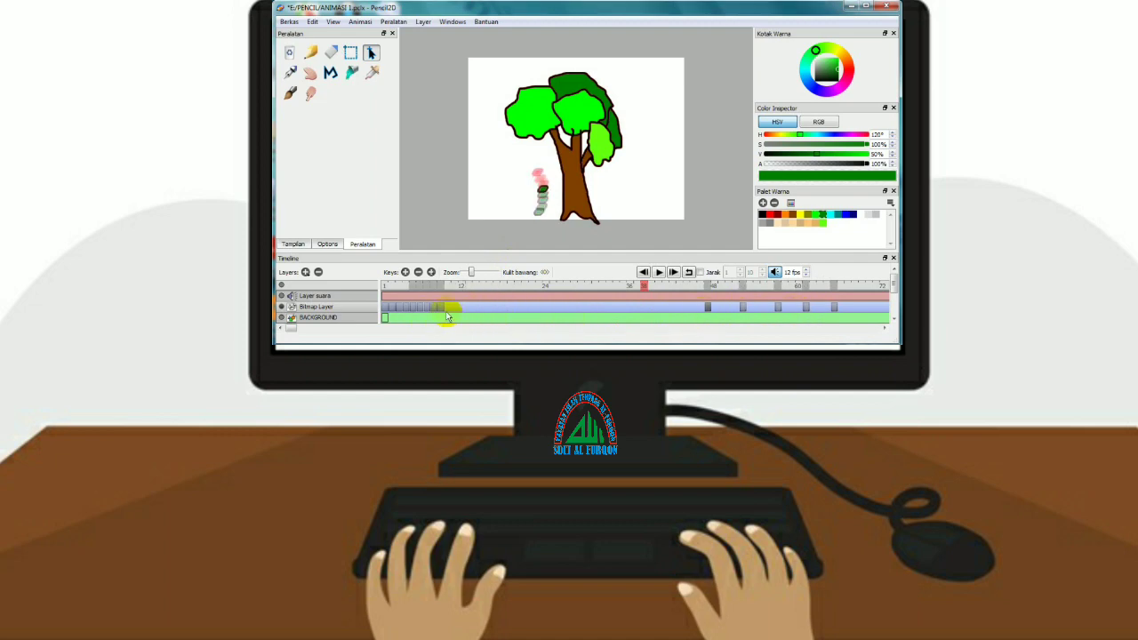
drag(442, 308, 672, 325)
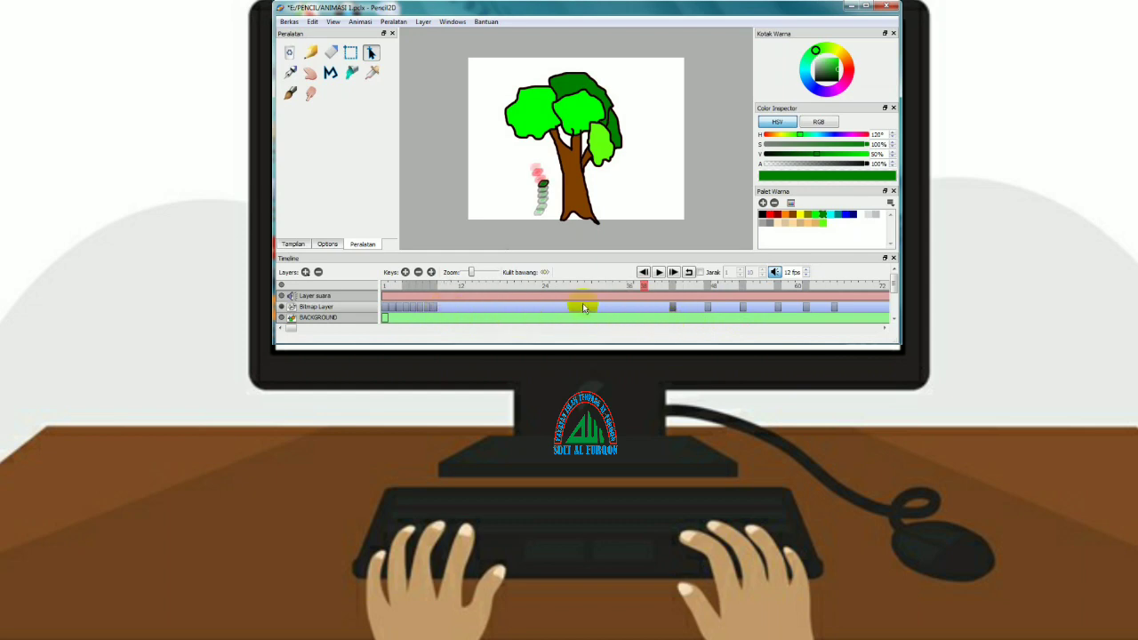
Return to frame 1 and play the animation to check the leaf's fall with the new keyframe spacing
click(635, 296)
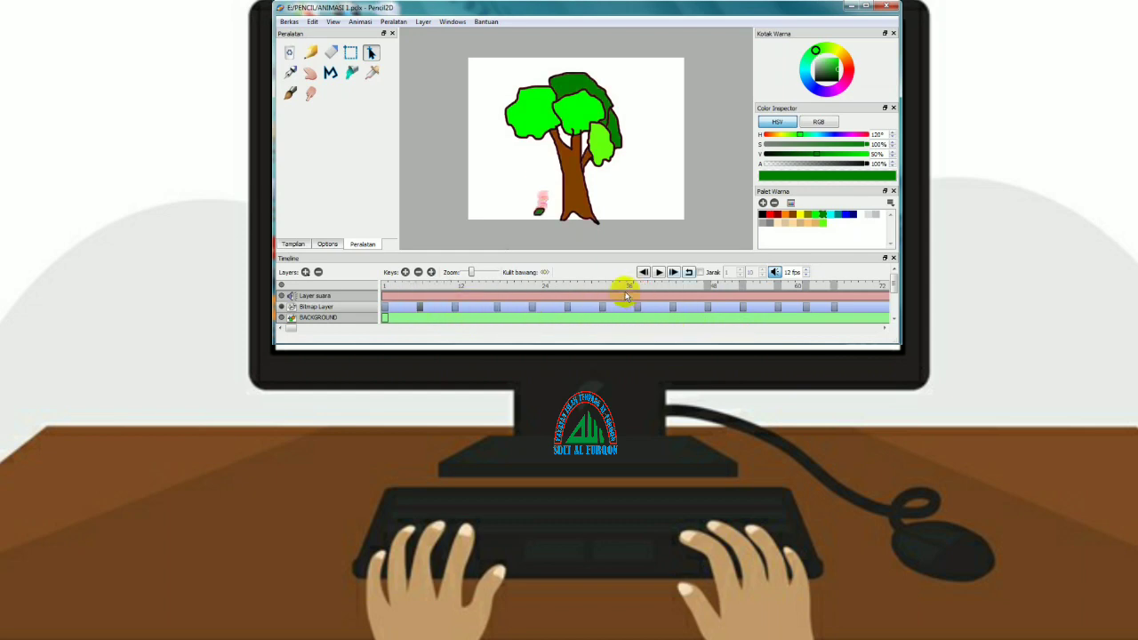
click(384, 284)
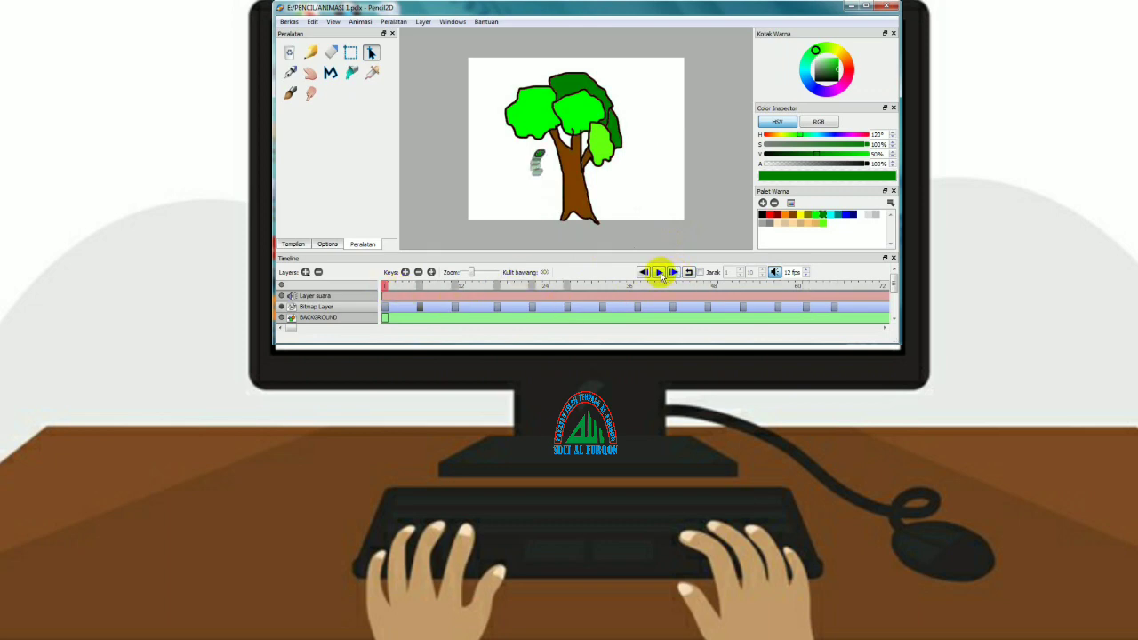
click(659, 273)
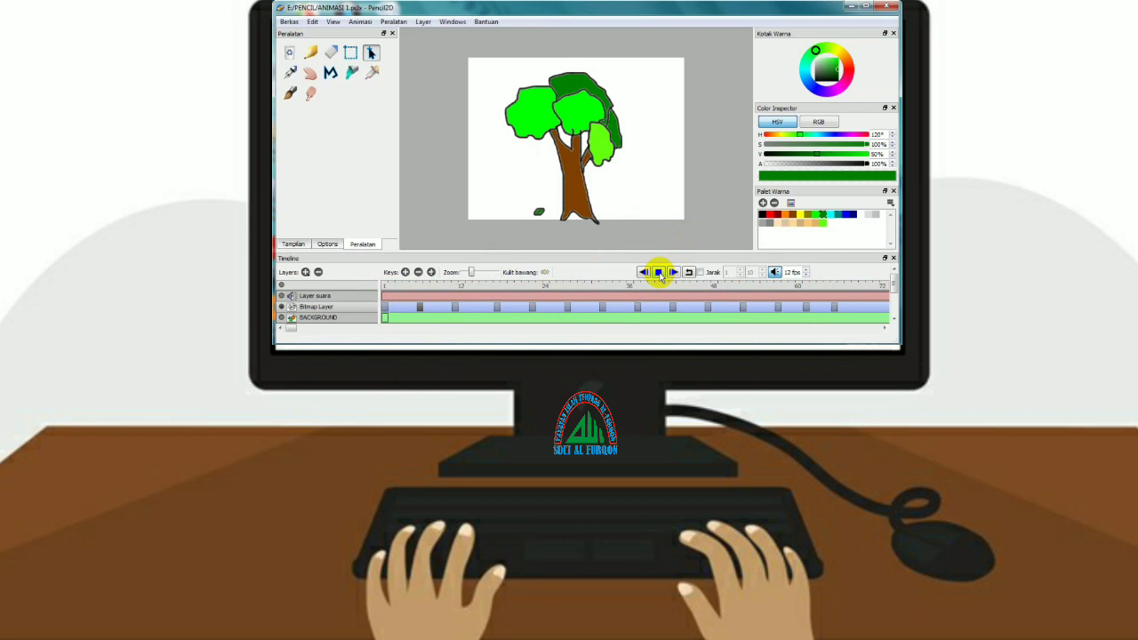
click(657, 273)
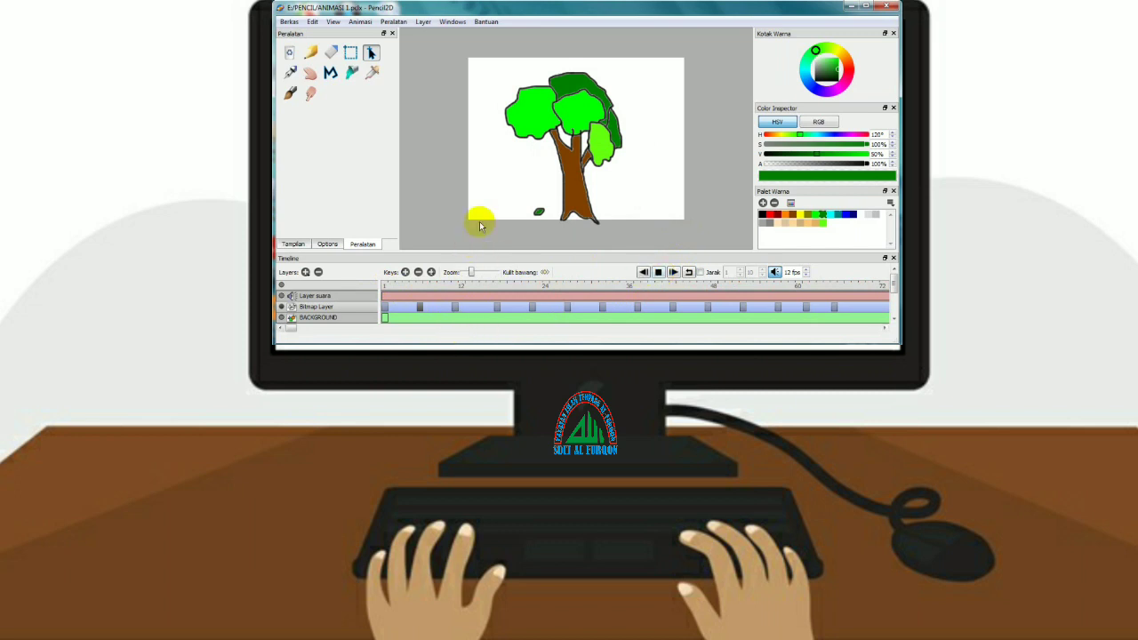